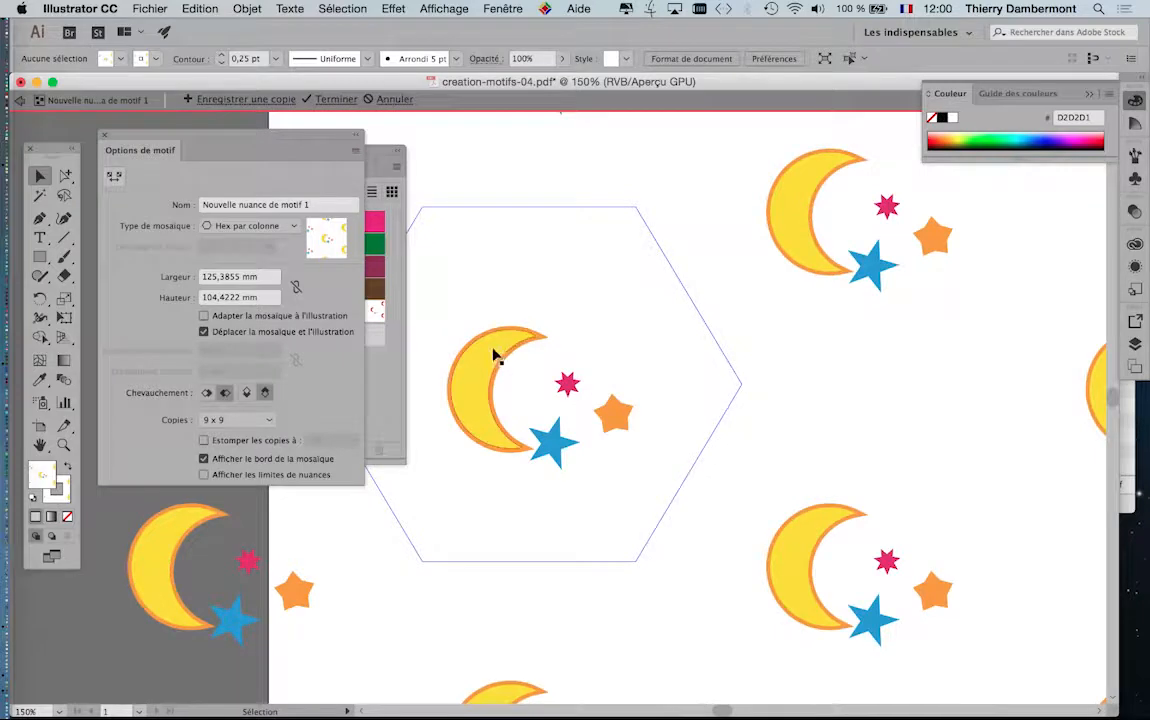
Move the crescent moon within the hexagonal tile so it sits farther to the left of the three stars.
{"action": "left_click_drag", "start_coordinate": [492, 355], "coordinate": [480, 308]}
{"action": "left_click_drag", "start_coordinate": [580, 357], "coordinate": [725, 389]}
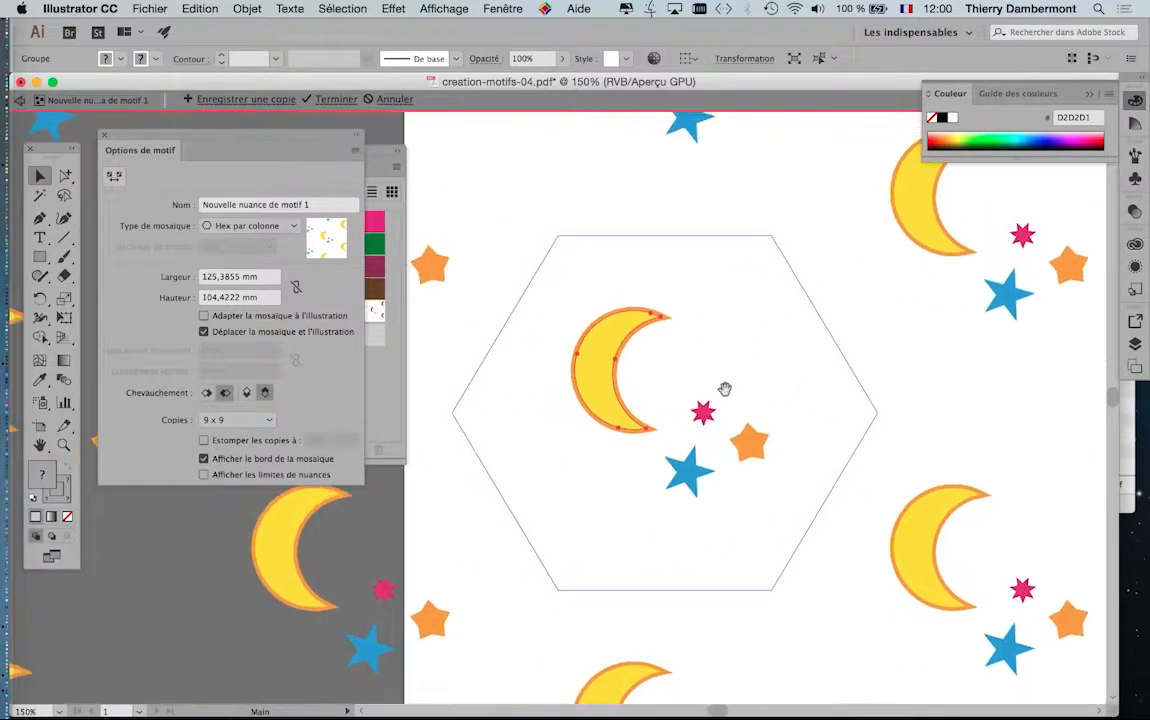
{"action": "left_click_drag", "start_coordinate": [595, 367], "coordinate": [597, 397]}
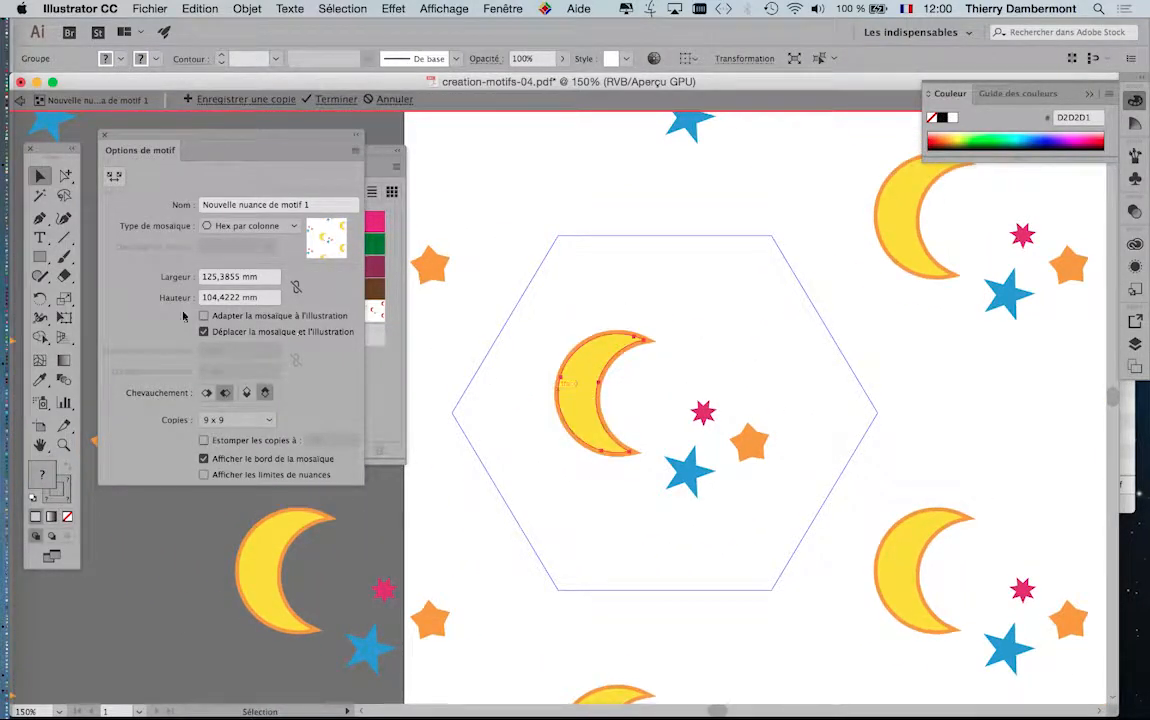
Enlarge the crescent moon from its center with the Free Transform tool until its lower tip nearly reaches the blue star, and deselect it.
{"action": "left_click_drag", "start_coordinate": [57, 151], "coordinate": [473, 188]}
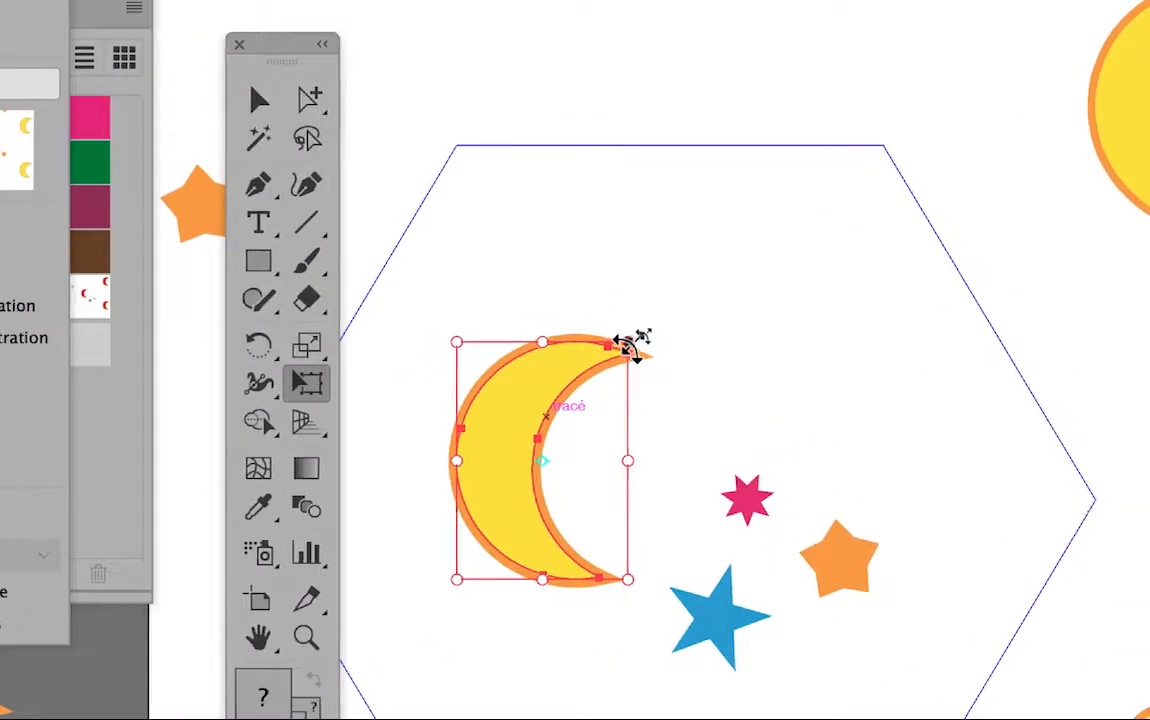
{"action": "left_click_drag", "start_coordinate": [628, 345], "coordinate": [728, 264]}
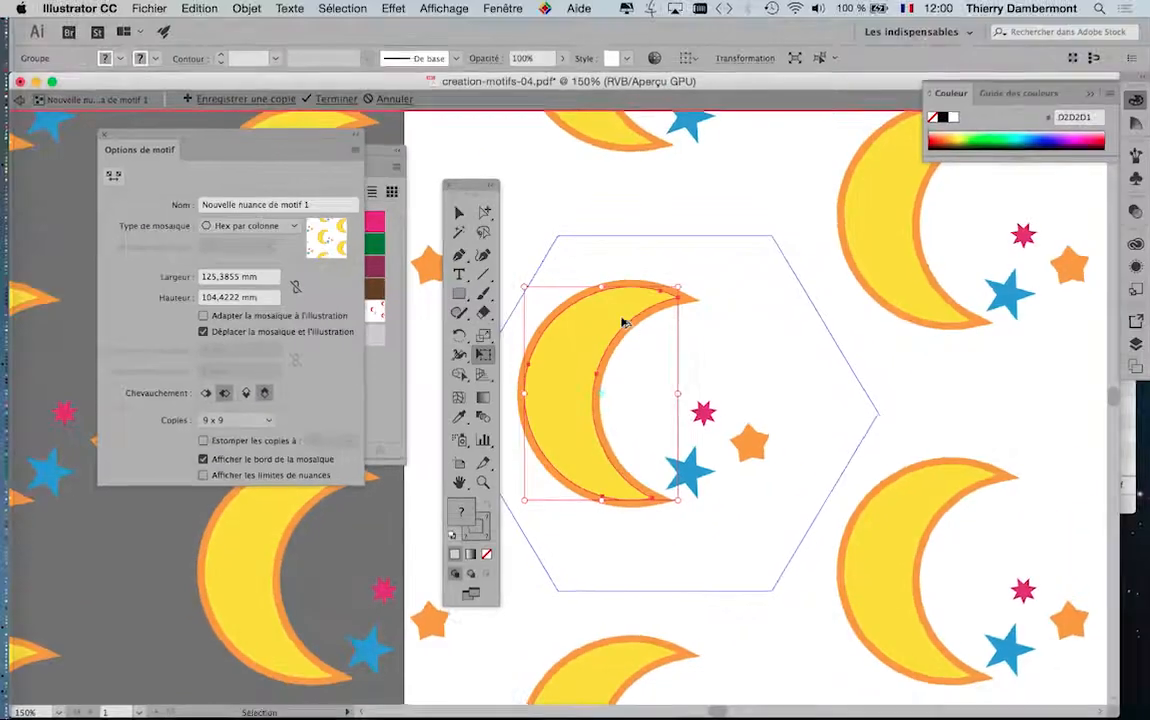
{"action": "left_click_drag", "start_coordinate": [485, 190], "coordinate": [440, 167]}
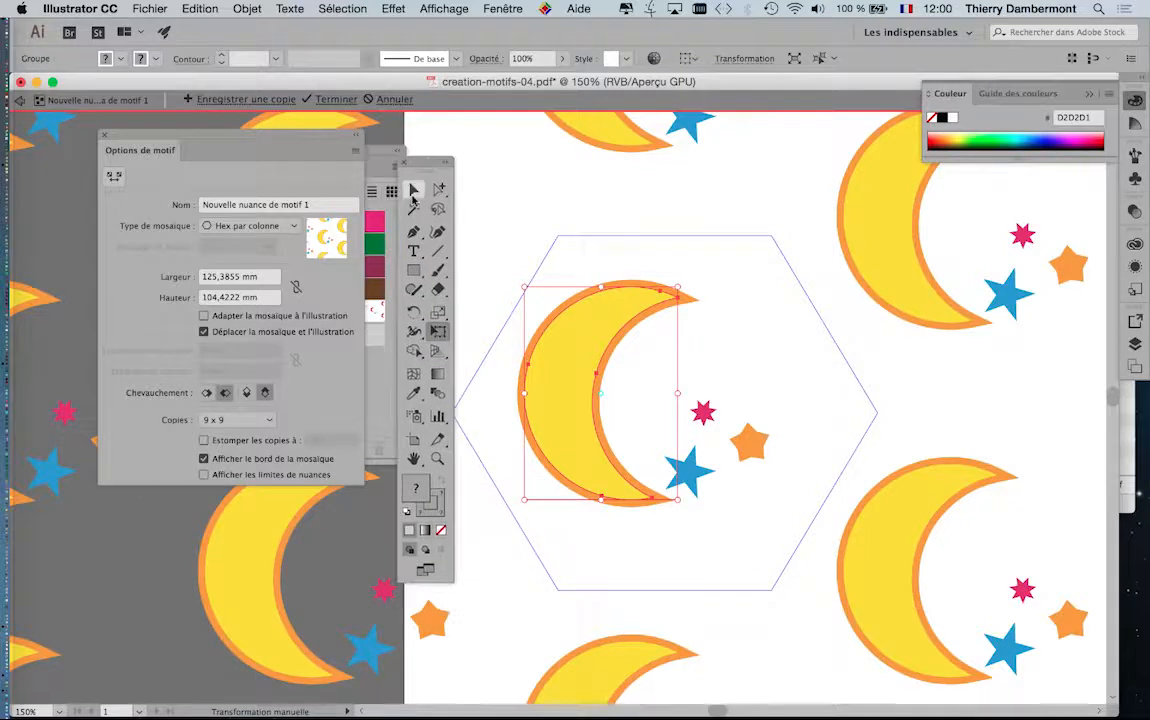
{"action": "left_click", "coordinate": [611, 225]}
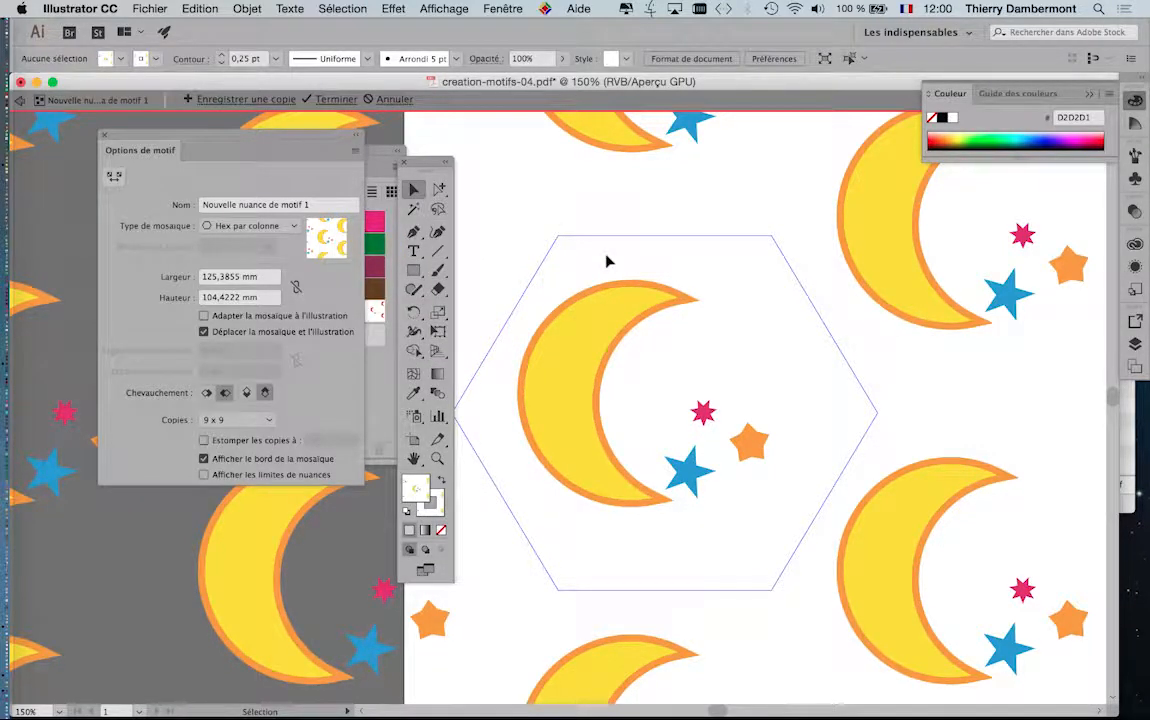
Close the Nuancier panel and reposition the pattern options and the toolbox clear of the hexagonal tile, with the moon selected.
{"action": "left_click", "coordinate": [593, 317]}
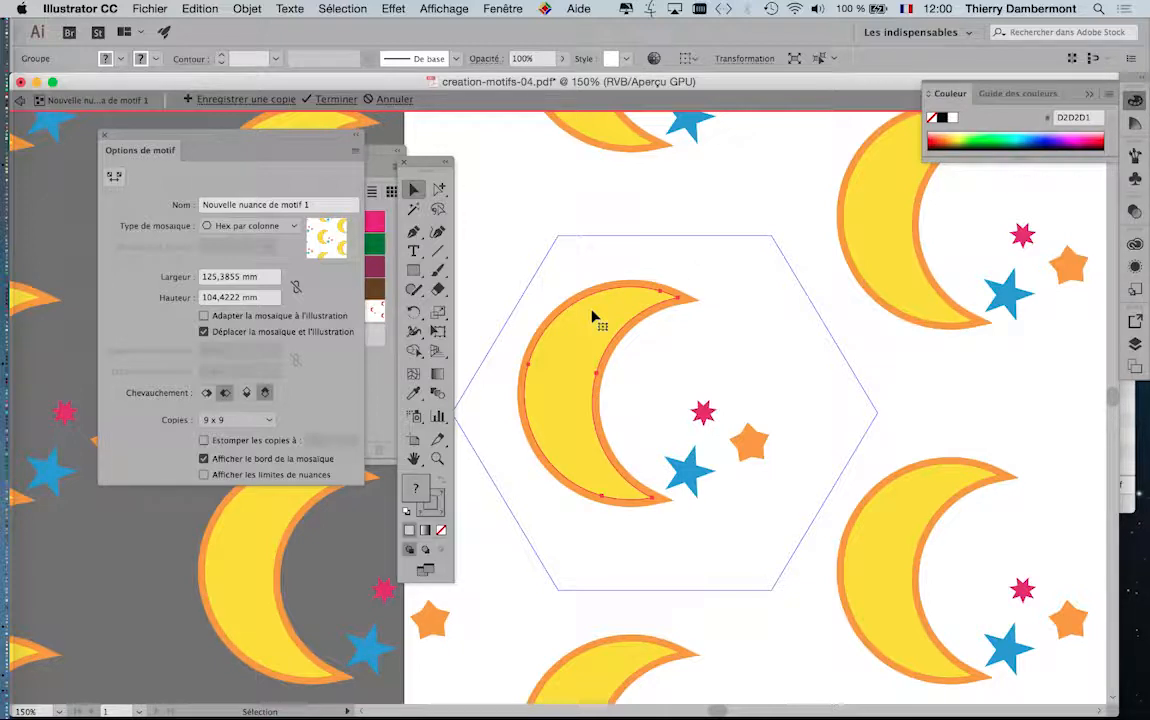
{"action": "left_click_drag", "start_coordinate": [294, 137], "coordinate": [238, 140]}
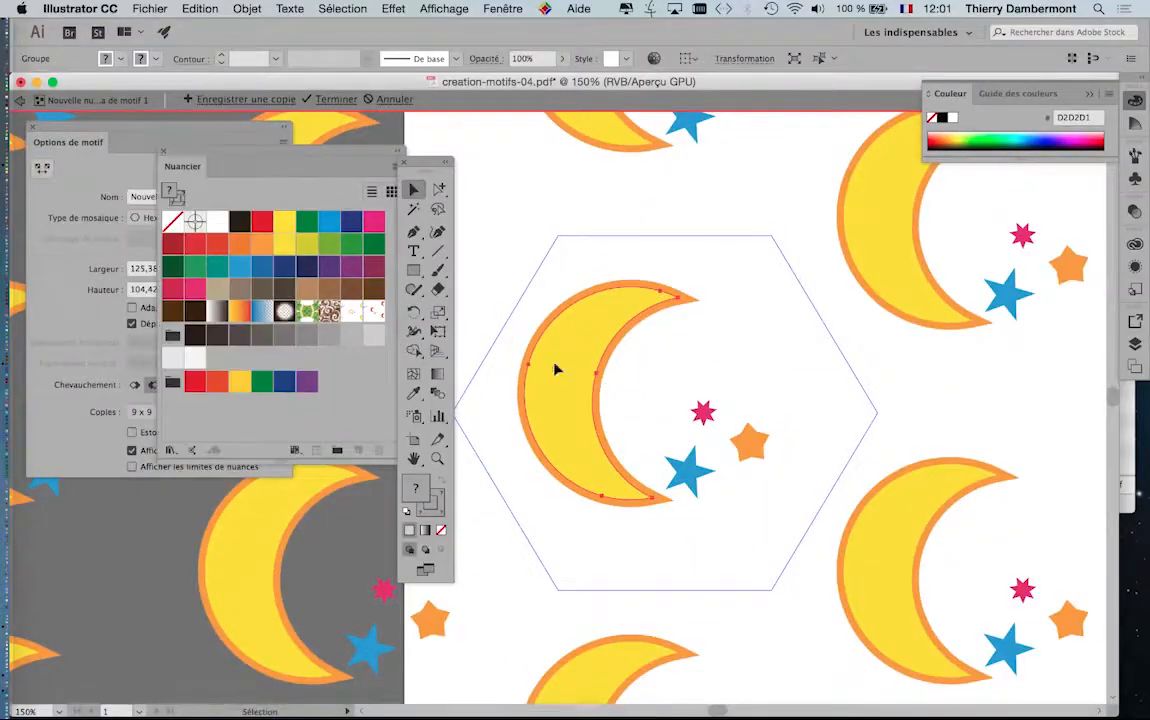
{"action": "left_click_drag", "start_coordinate": [418, 168], "coordinate": [455, 163]}
{"action": "scroll", "coordinate": [598, 366], "scroll_direction": "up", "scroll_amount": 1}
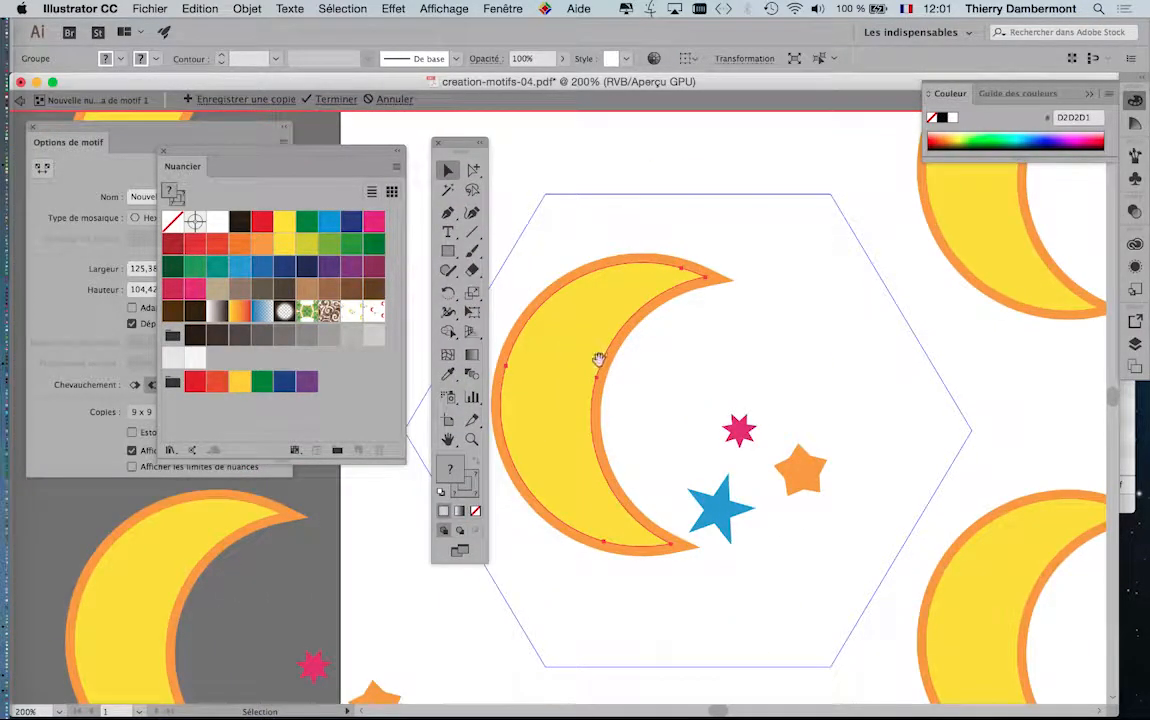
{"action": "left_click_drag", "start_coordinate": [597, 359], "coordinate": [654, 345]}
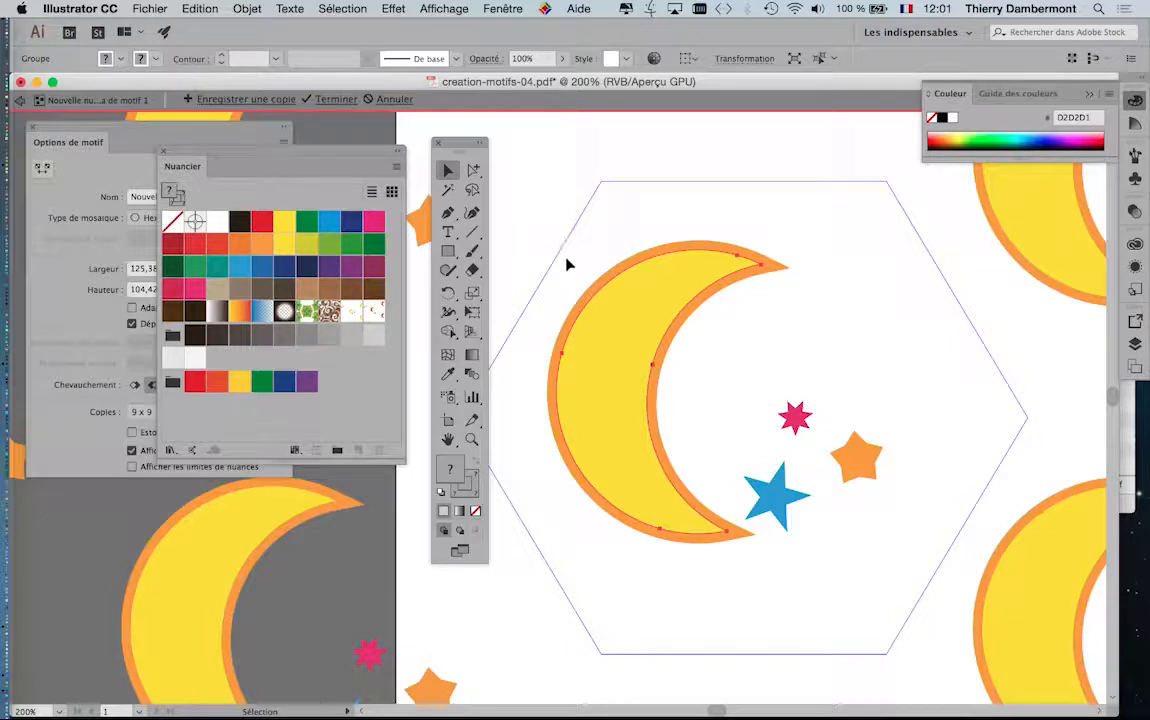
{"action": "left_click", "coordinate": [163, 152]}
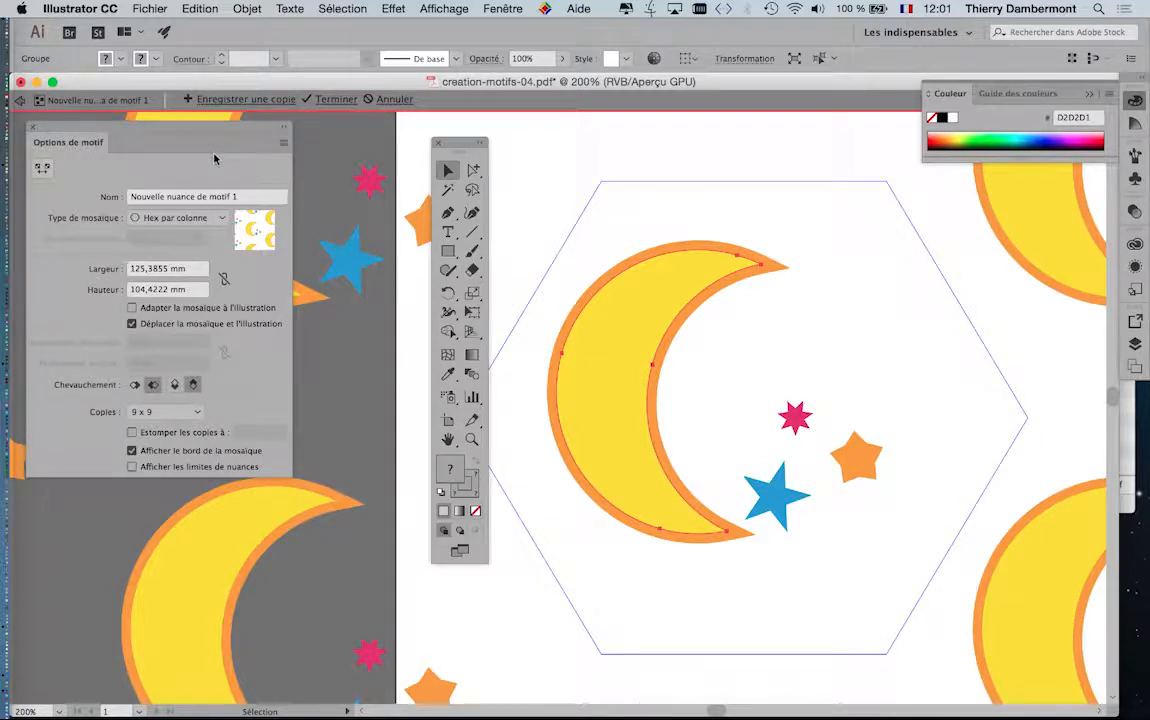
{"action": "left_click_drag", "start_coordinate": [443, 142], "coordinate": [345, 140]}
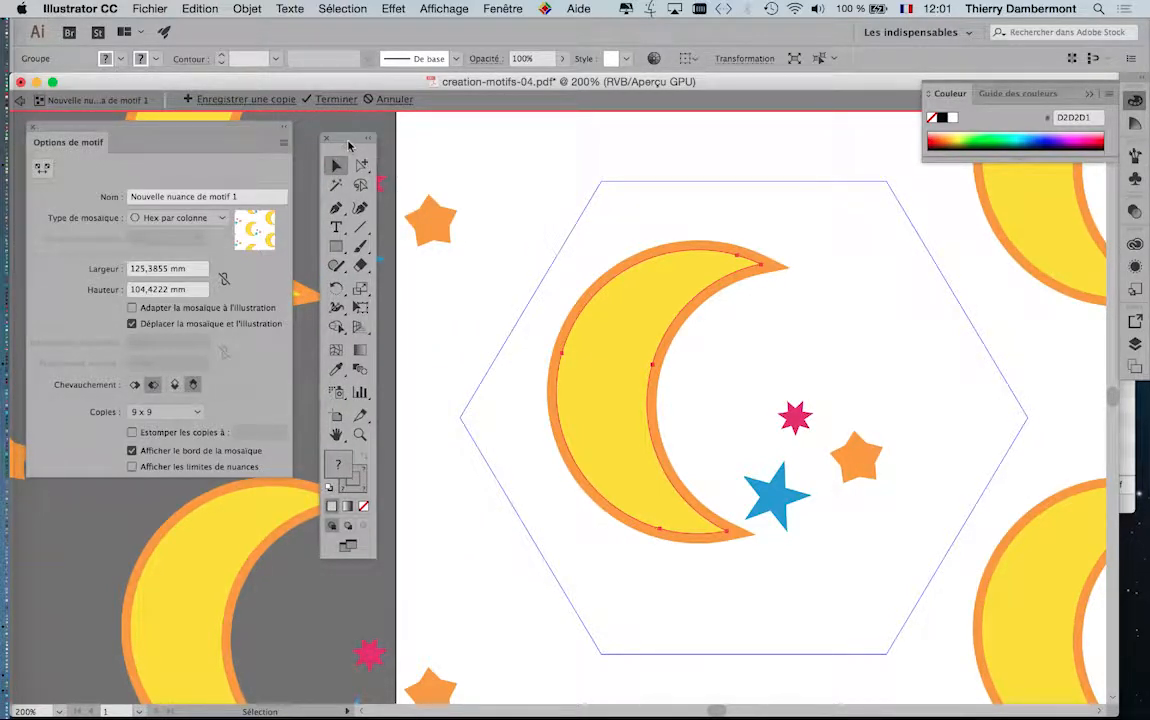
Enlarge the pink star to more than twice its size with the Free Transform tool.
{"action": "left_click", "coordinate": [803, 419]}
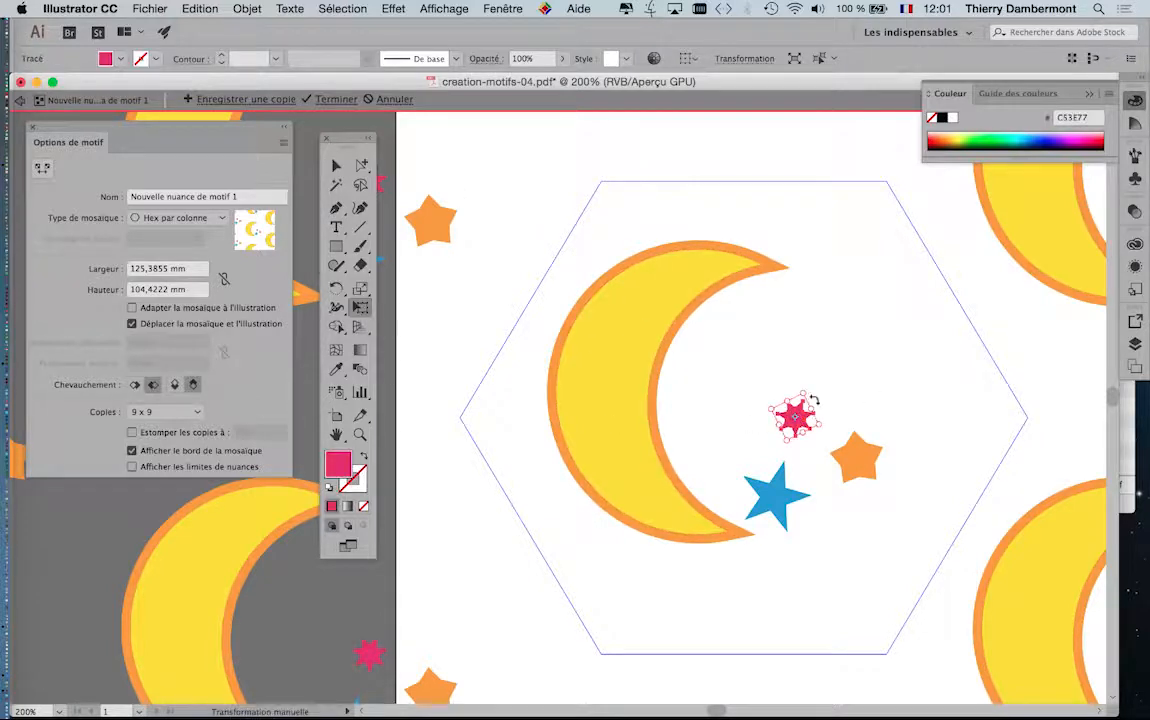
{"action": "left_click_drag", "start_coordinate": [803, 390], "coordinate": [815, 355]}
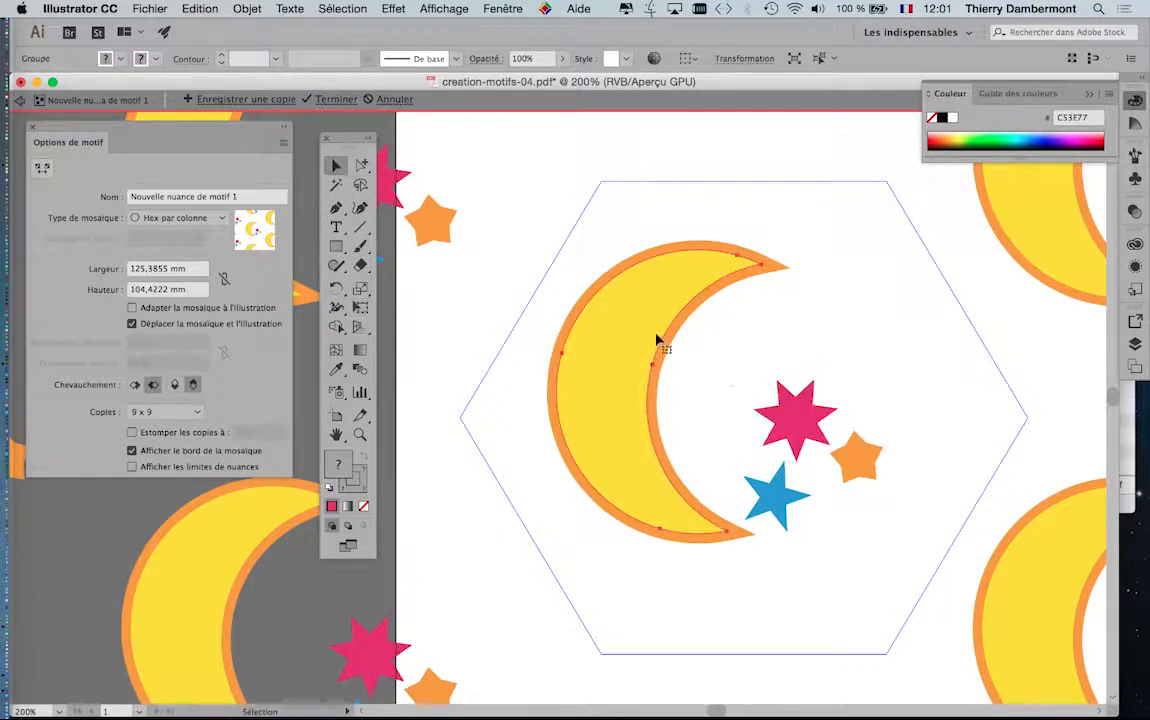
Show the Aspect (Appearance) panel and place it over the right part of the hexagonal tile.
{"action": "left_click", "coordinate": [501, 8]}
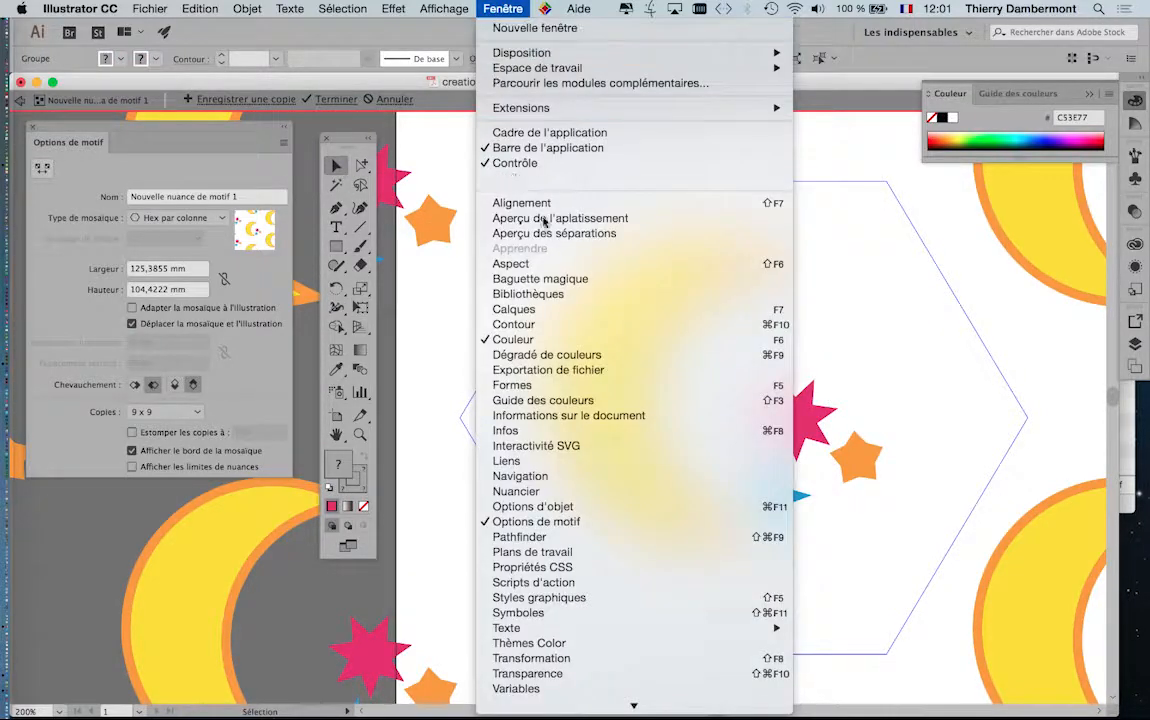
{"action": "left_click", "coordinate": [540, 263]}
{"action": "left_click_drag", "start_coordinate": [996, 242], "coordinate": [868, 188]}
{"action": "left_click_drag", "start_coordinate": [989, 312], "coordinate": [943, 390]}
Examine the appearance of the moon's yellow path with the Group Selection tool, and deselect it.
{"action": "left_click", "coordinate": [525, 229]}
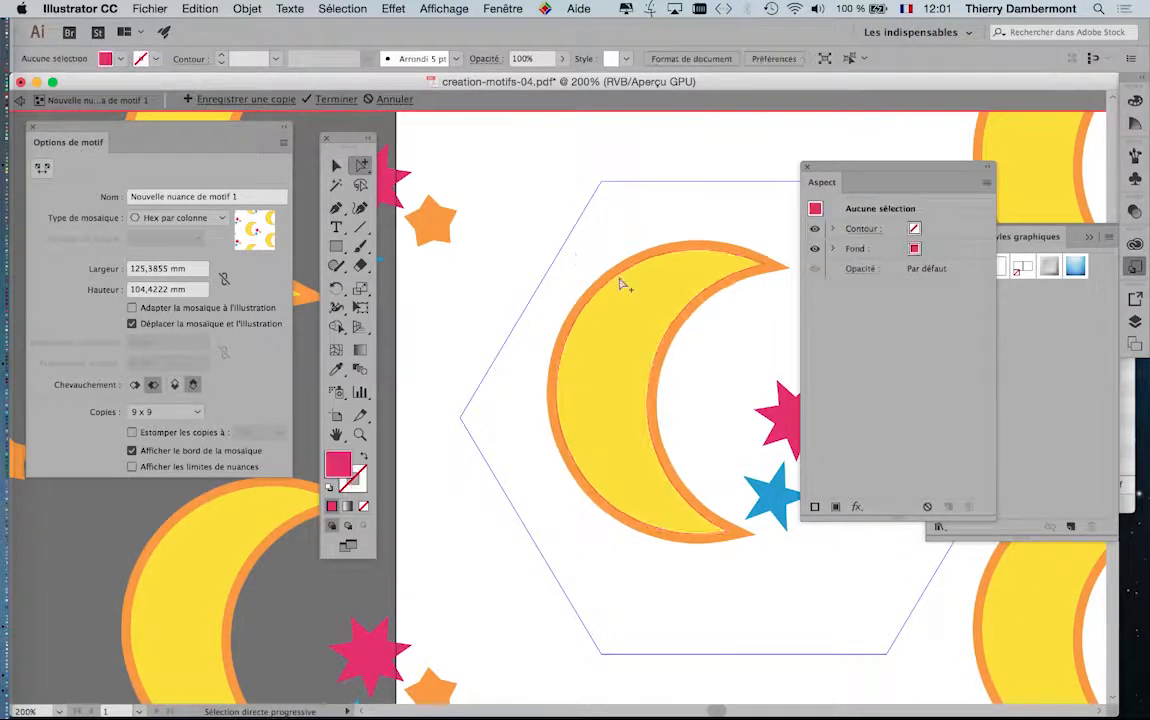
{"action": "left_click", "coordinate": [626, 290]}
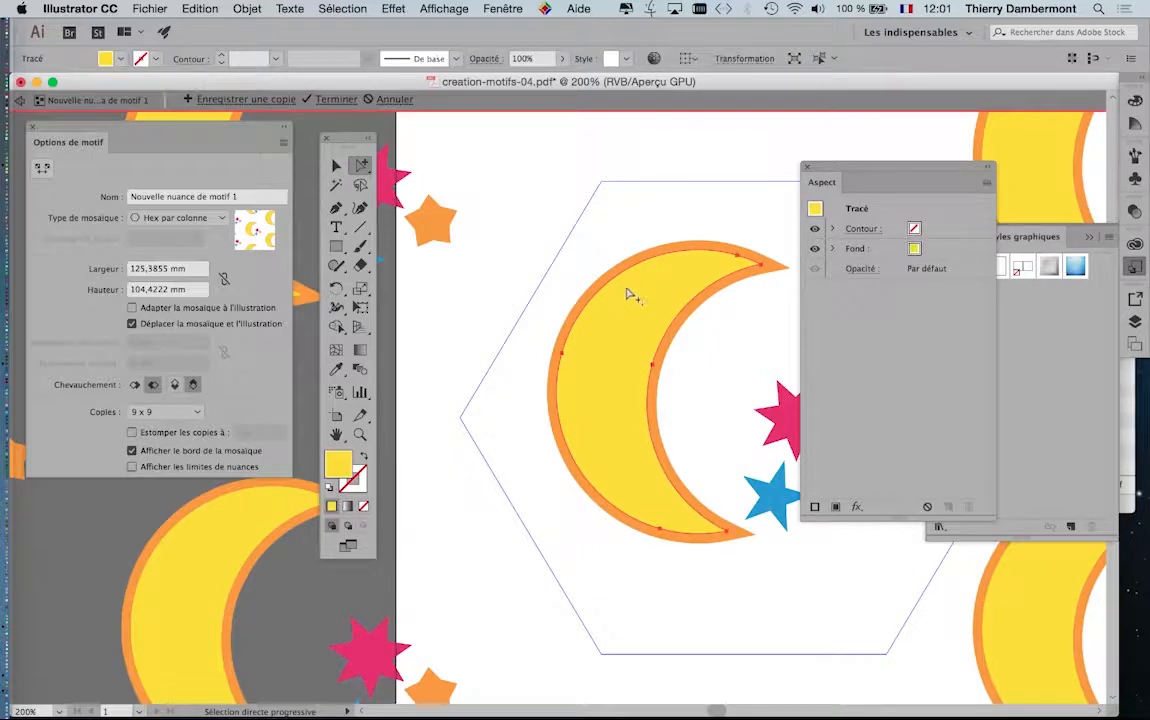
{"action": "left_click", "coordinate": [500, 225]}
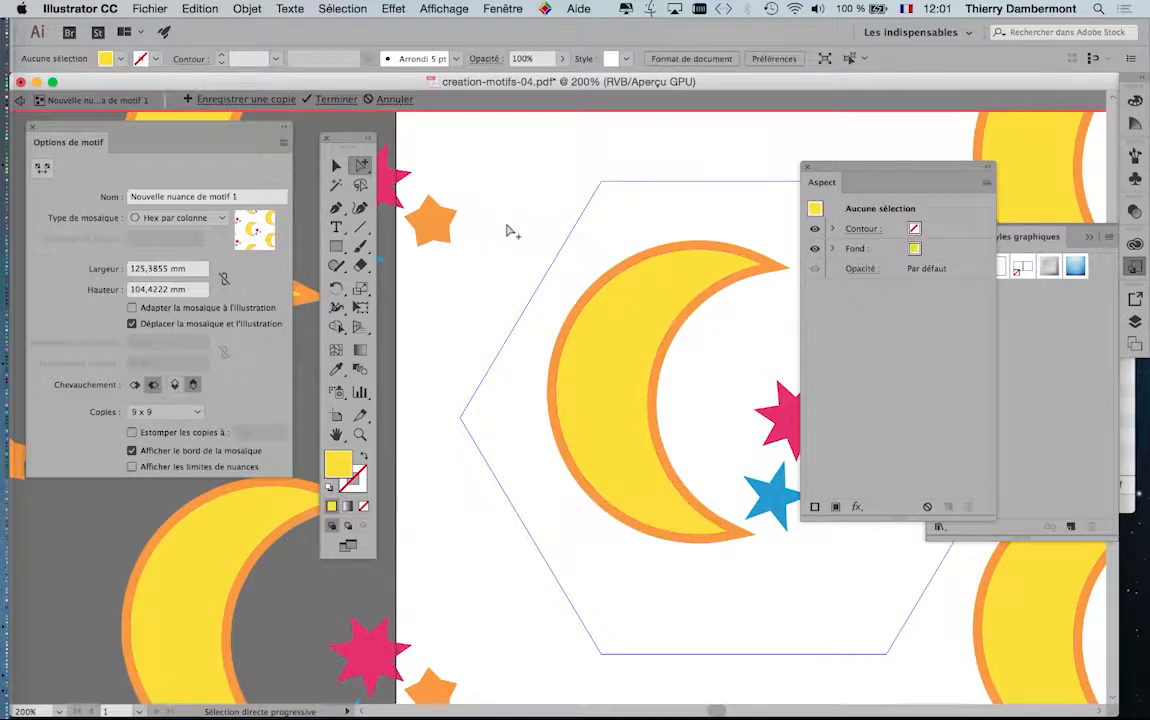
Detach the two direct selection tools as a floating palette above the hexagonal tile.
{"action": "left_click", "coordinate": [363, 168]}
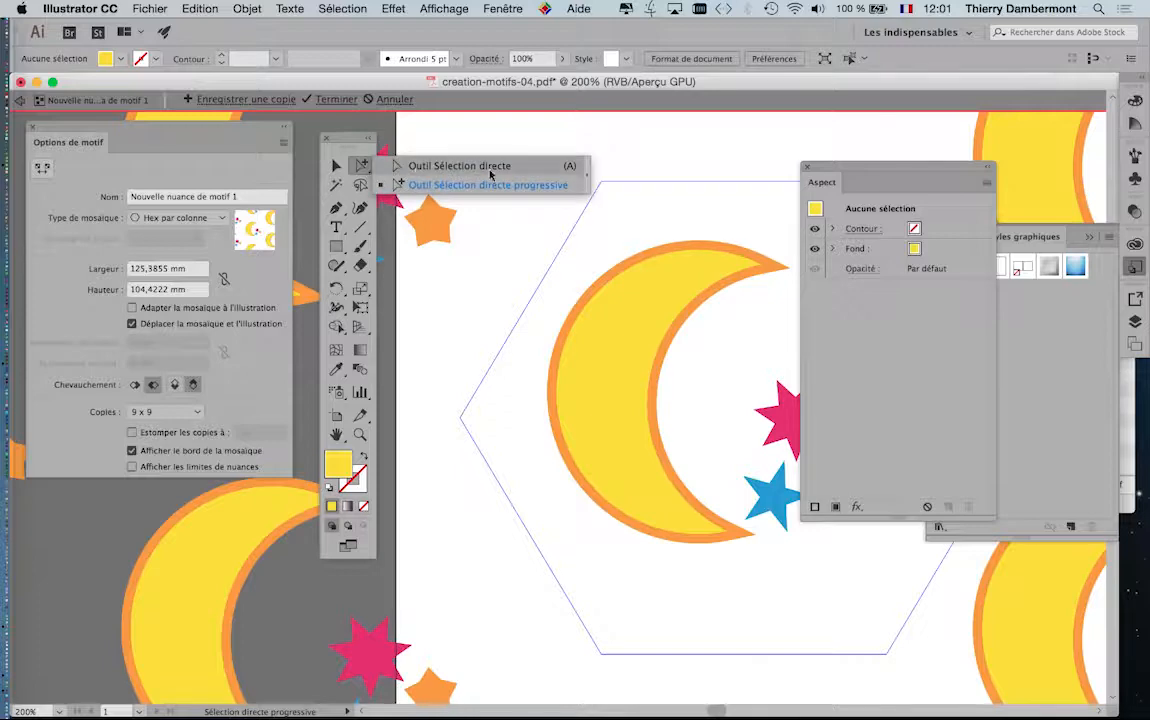
{"action": "left_click", "coordinate": [587, 177]}
{"action": "left_click_drag", "start_coordinate": [398, 180], "coordinate": [503, 138]}
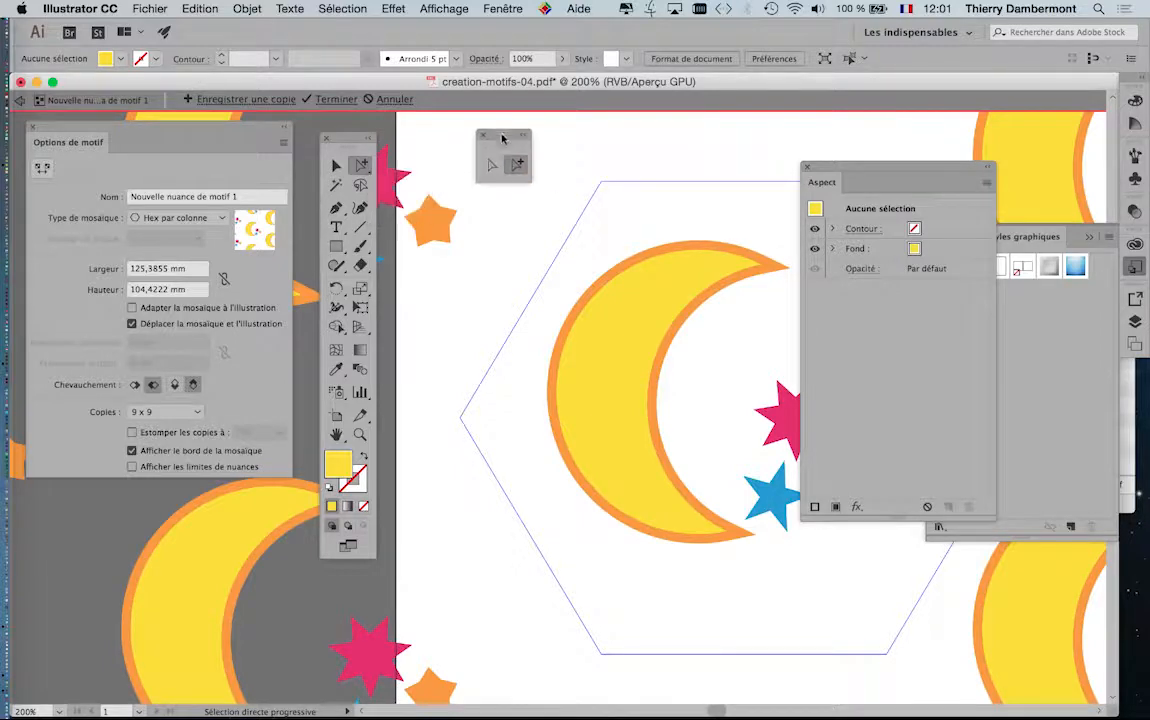
Compare the appearance attributes of the moon group with those of the individual pink, orange and blue stars using the Selection tool.
{"action": "left_click", "coordinate": [599, 303]}
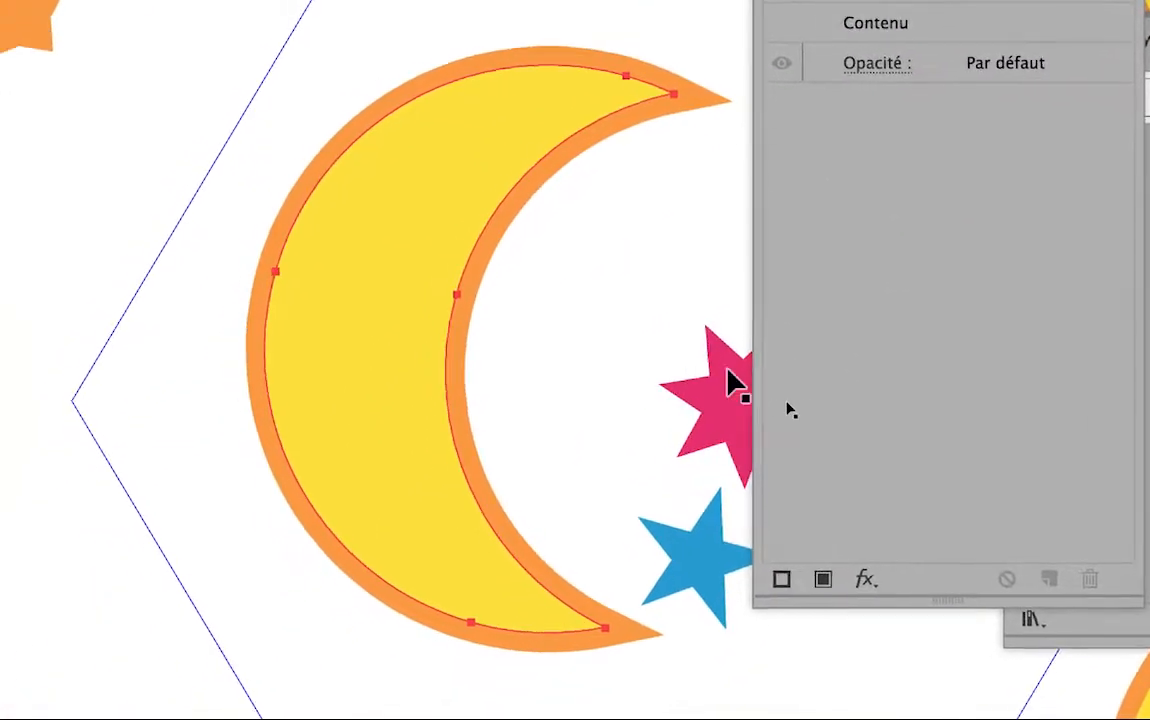
{"action": "left_click", "coordinate": [582, 564]}
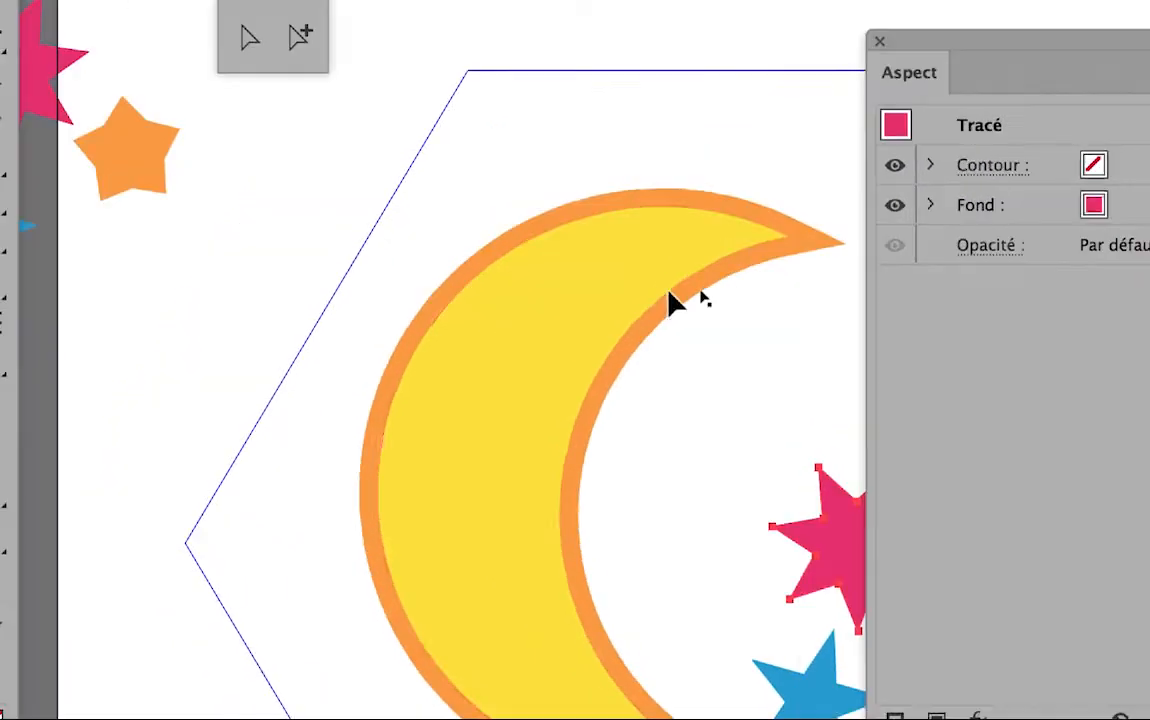
{"action": "left_click", "coordinate": [667, 293]}
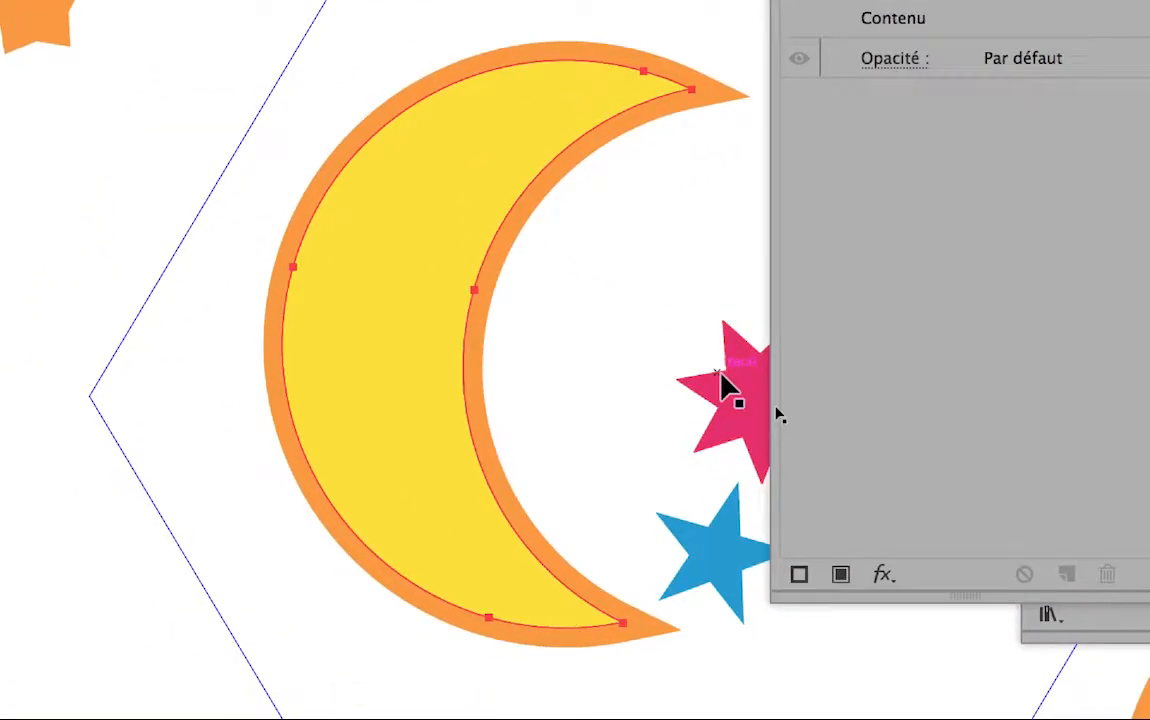
{"action": "left_click", "coordinate": [742, 420]}
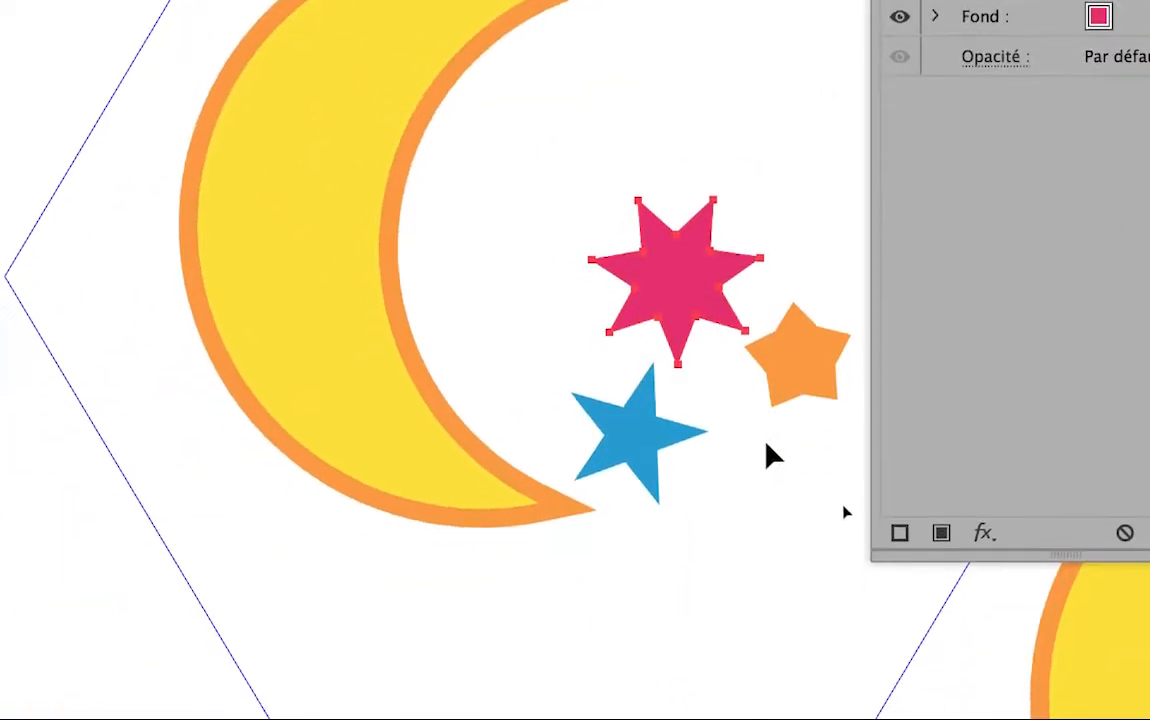
{"action": "left_click", "coordinate": [797, 355]}
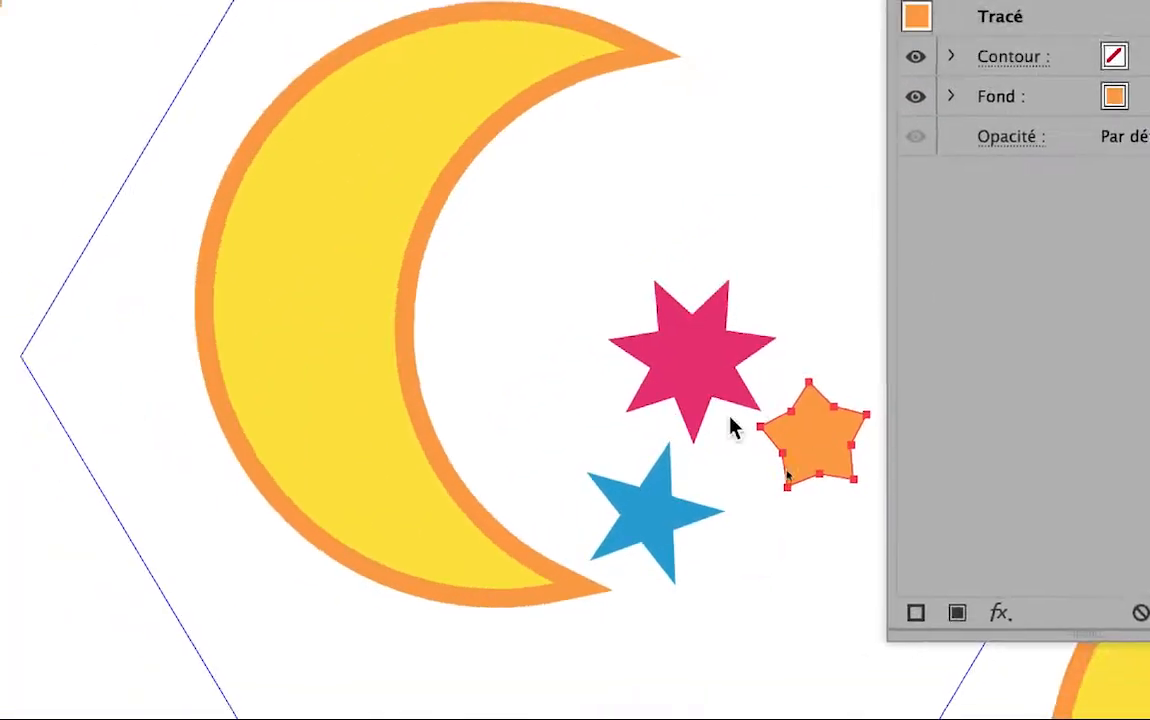
{"action": "left_click", "coordinate": [410, 690]}
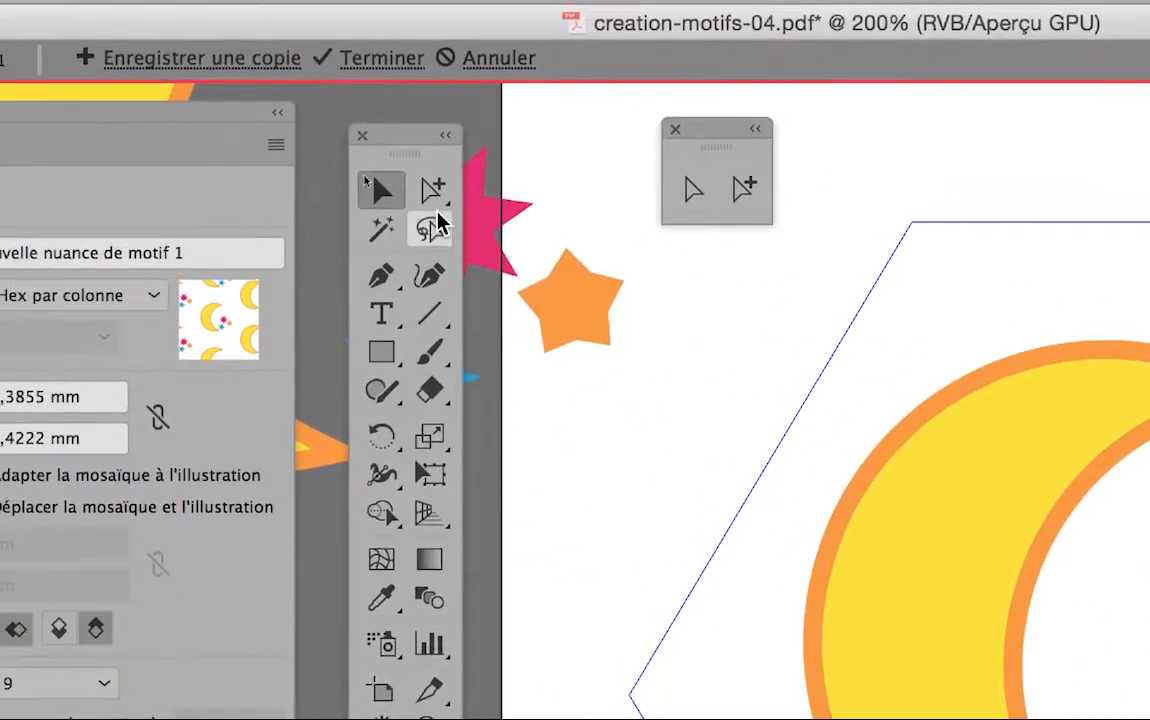
Select the moon's yellow path with the Group Selection tool and examine its Contour and Fond attributes in the Appearance panel.
{"action": "left_click", "coordinate": [357, 163]}
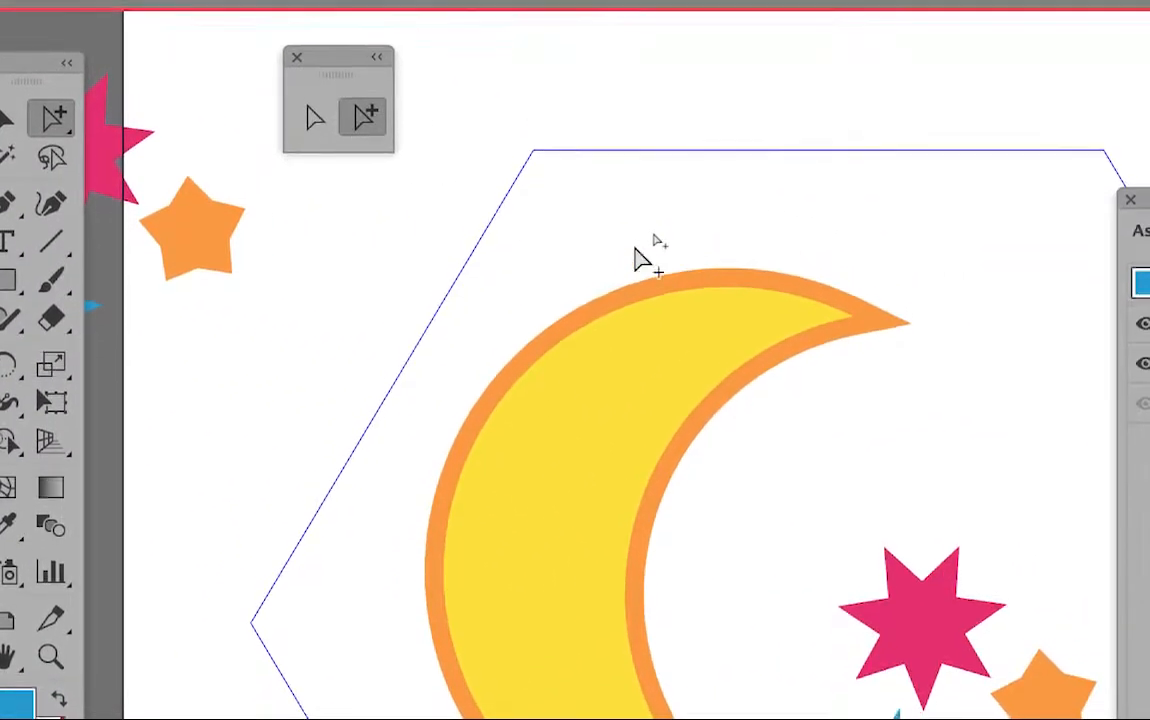
{"action": "left_click", "coordinate": [647, 278]}
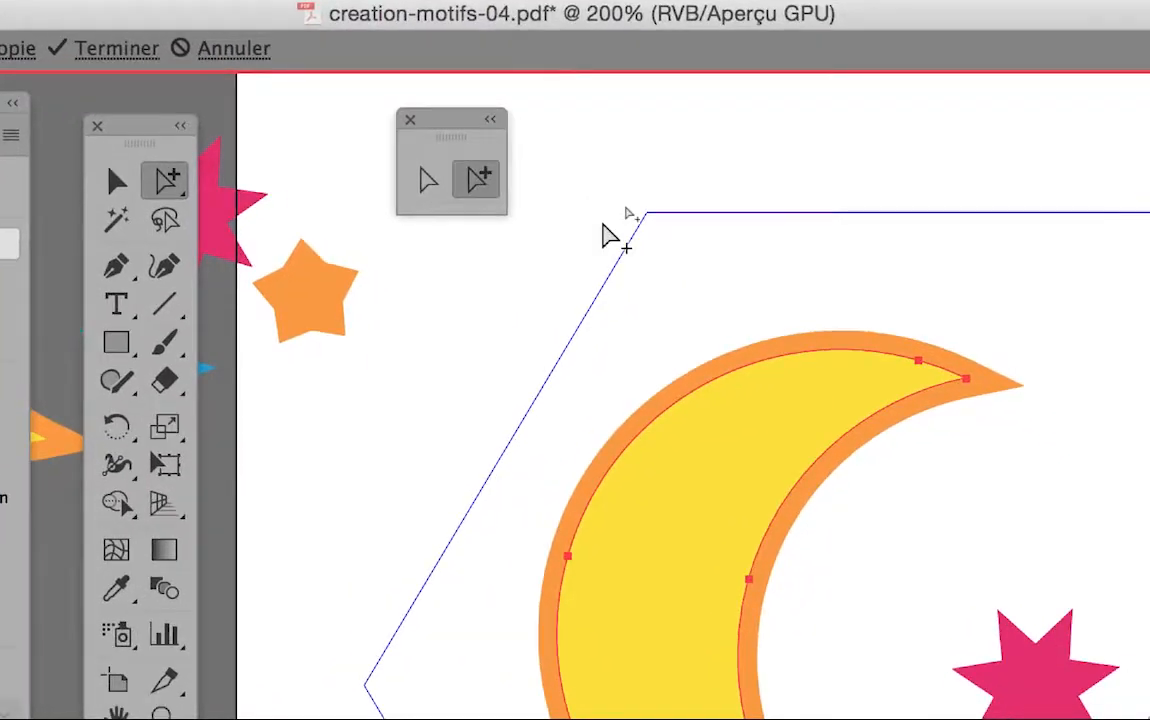
{"action": "left_click", "coordinate": [756, 292]}
{"action": "left_click", "coordinate": [708, 350]}
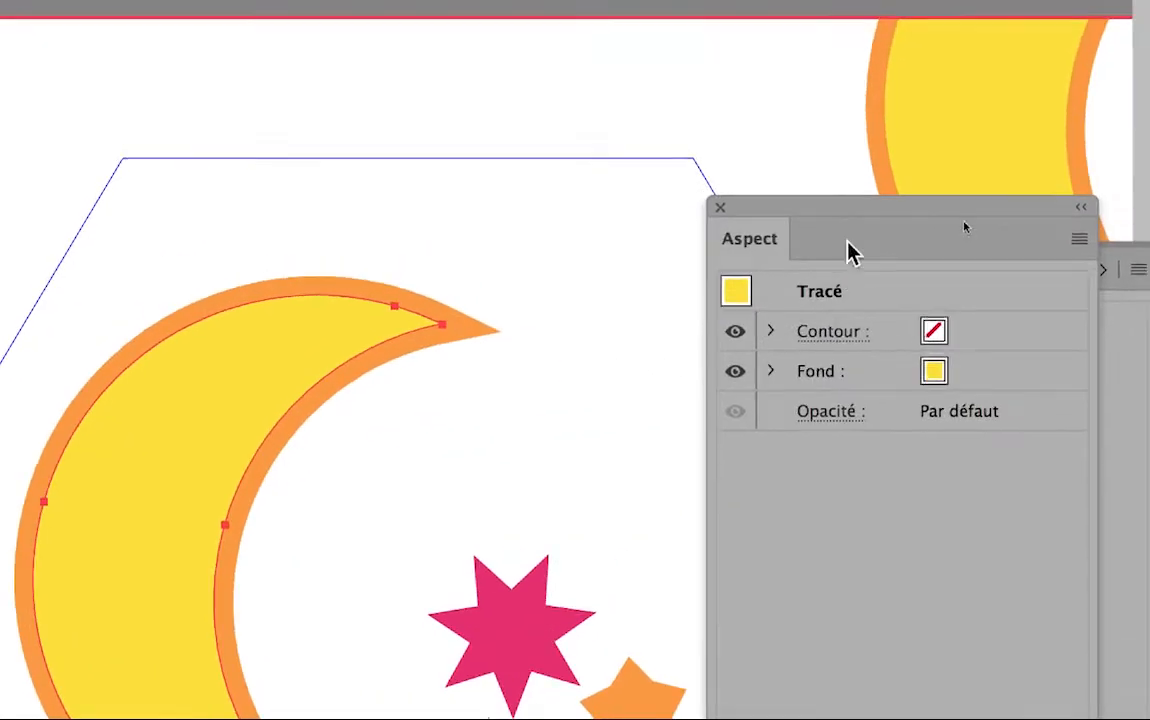
{"action": "left_click_drag", "start_coordinate": [845, 240], "coordinate": [718, 106]}
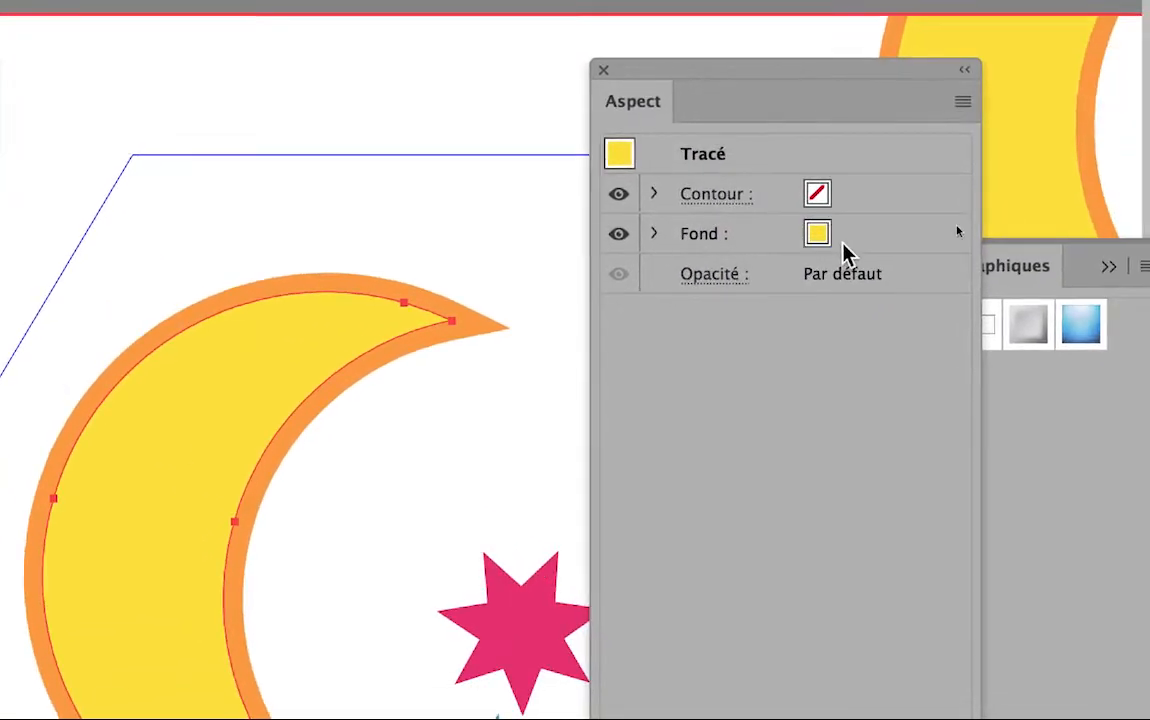
{"action": "left_click", "coordinate": [894, 238]}
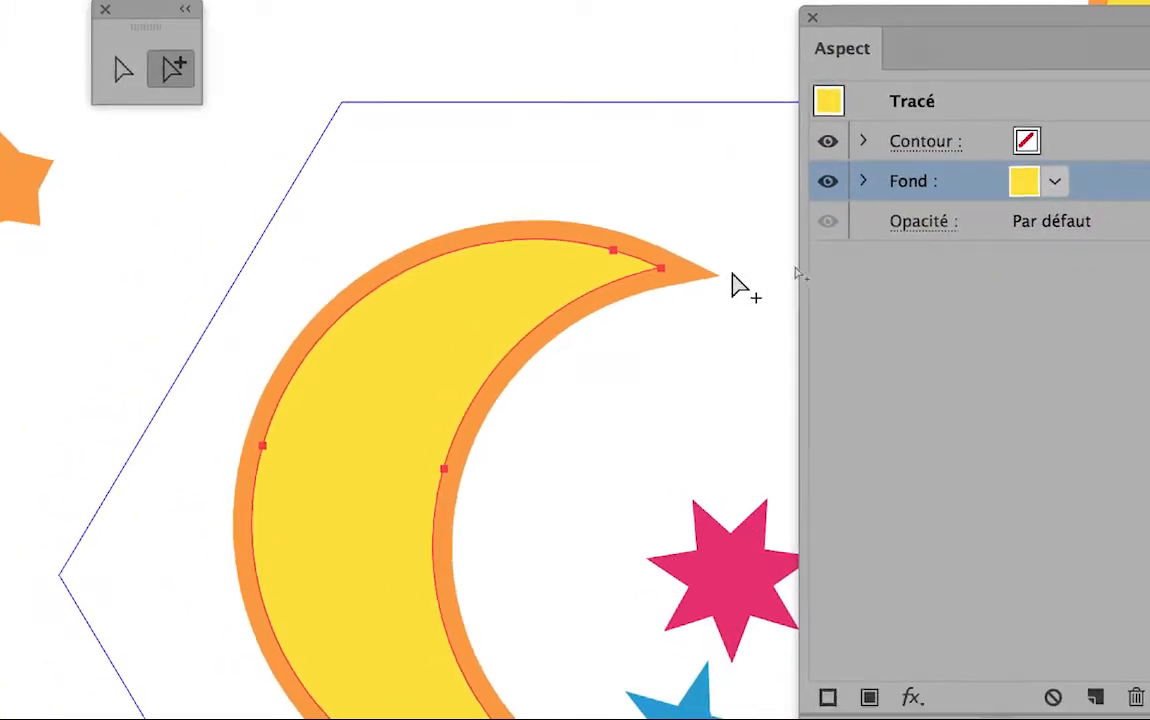
Move only the moon's yellow path up and to the left off its orange outline, and select the outline path.
{"action": "left_click", "coordinate": [733, 285]}
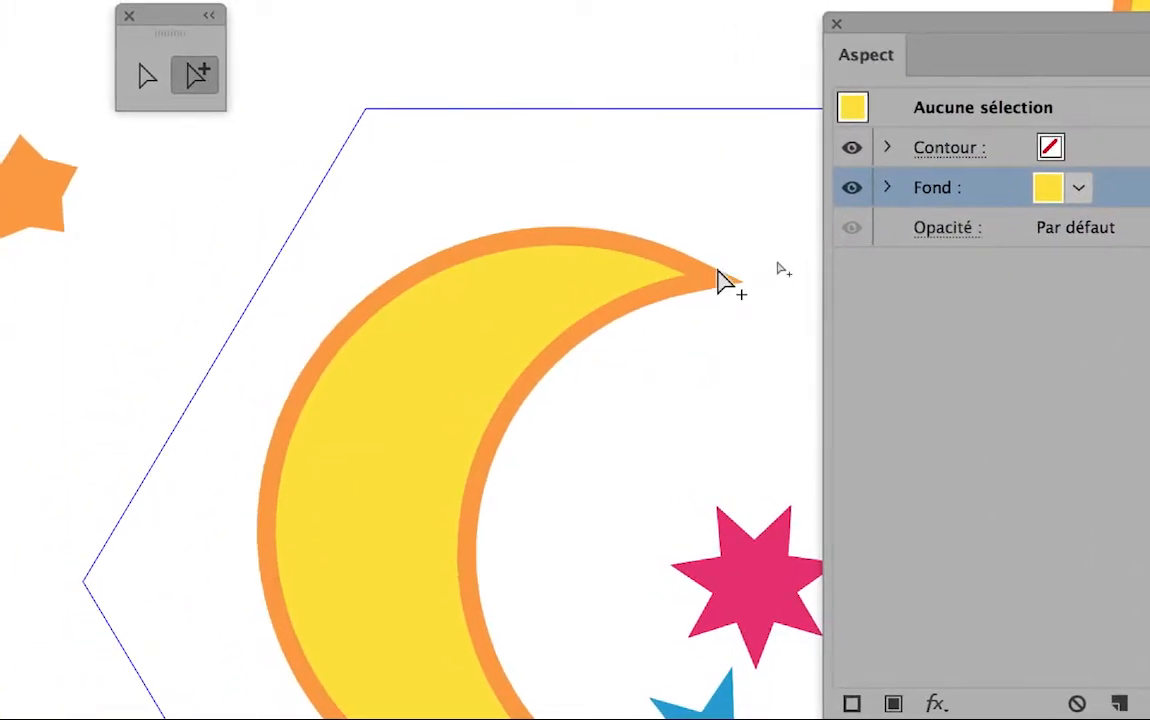
{"action": "left_click", "coordinate": [700, 271]}
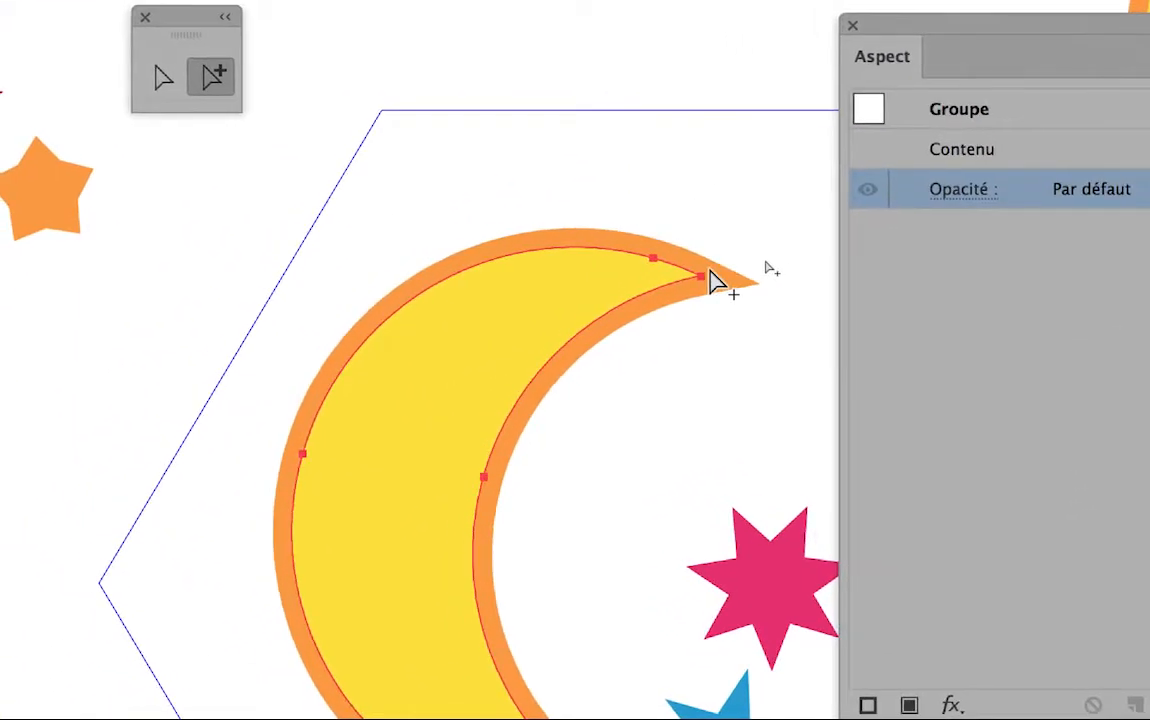
{"action": "left_click", "coordinate": [734, 262]}
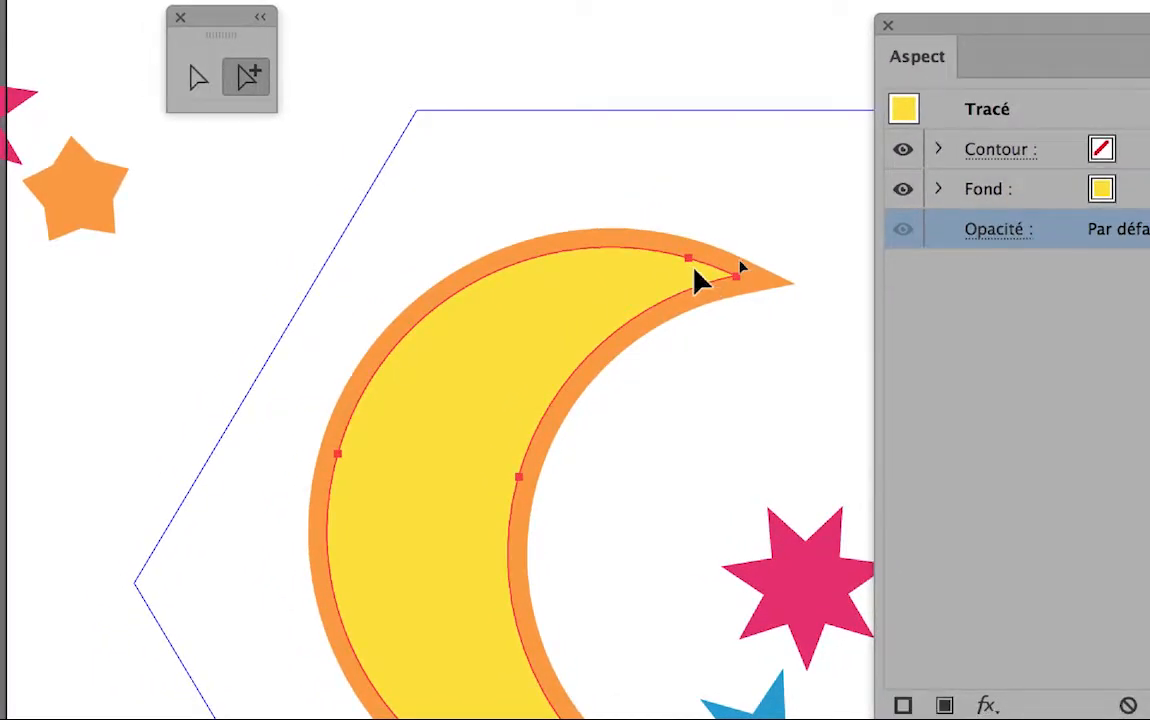
{"action": "left_click_drag", "start_coordinate": [693, 270], "coordinate": [570, 221]}
{"action": "left_click", "coordinate": [650, 259]}
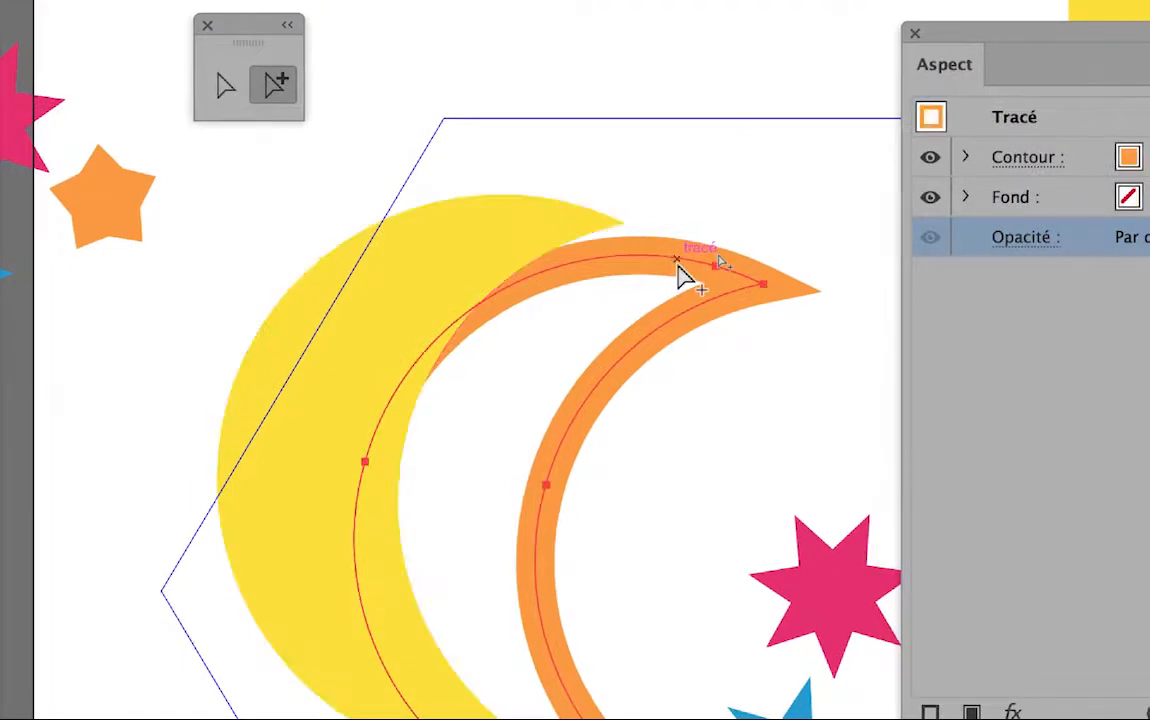
Move the moon's yellow path back into place inside its orange outline, and reselect only the yellow path.
{"action": "left_click", "coordinate": [517, 221]}
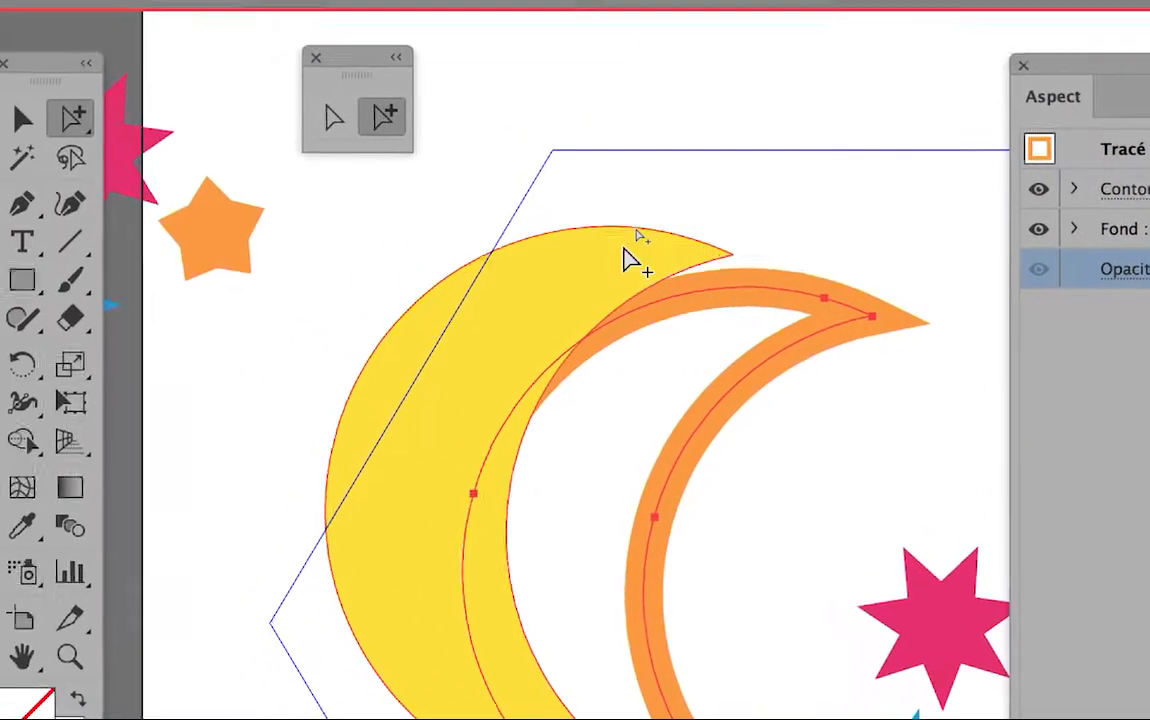
{"action": "left_click_drag", "start_coordinate": [626, 240], "coordinate": [764, 302]}
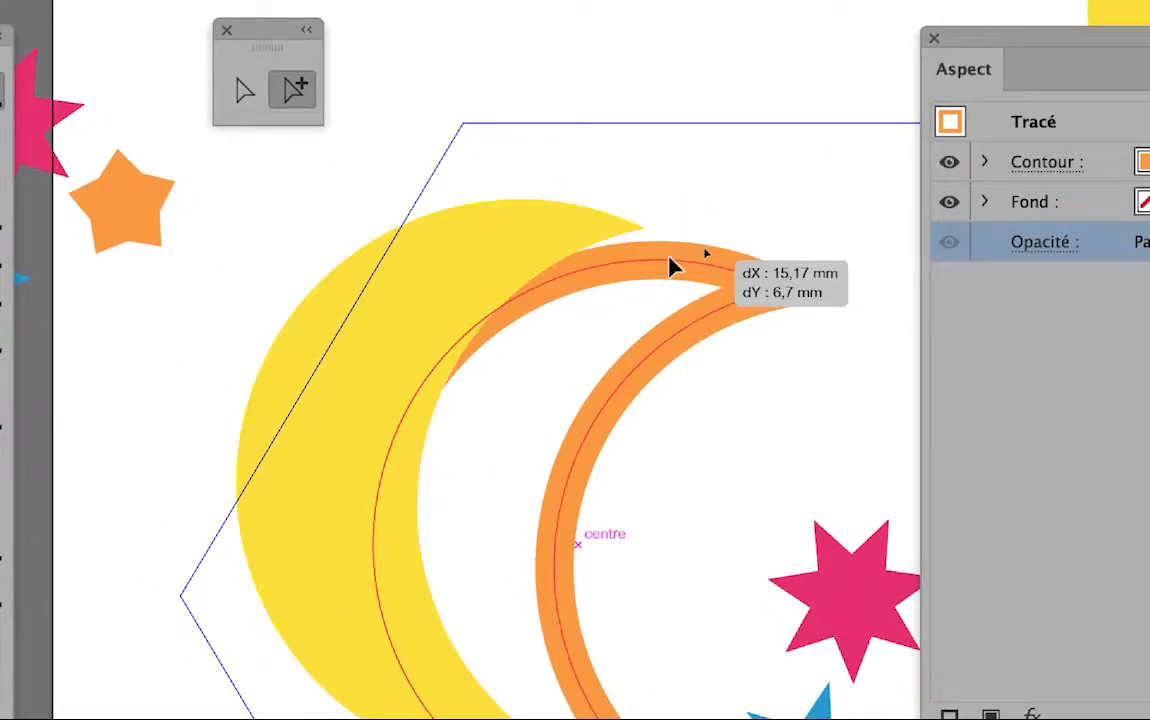
{"action": "left_click", "coordinate": [707, 193]}
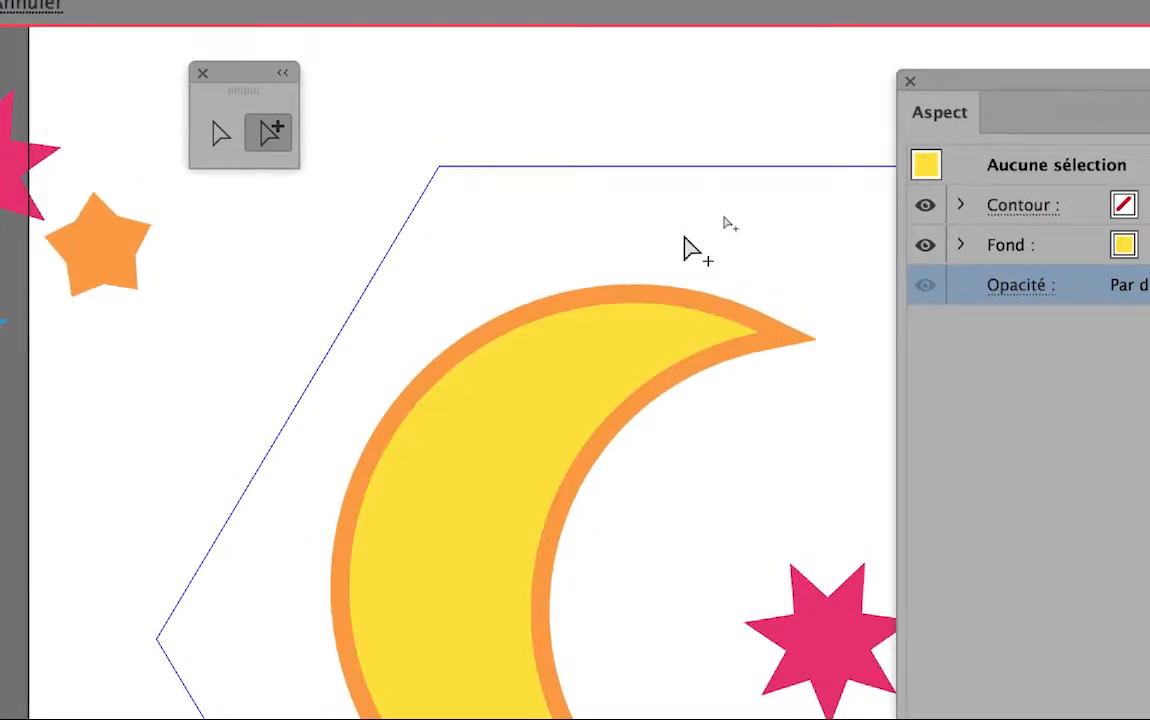
{"action": "left_click", "coordinate": [686, 275]}
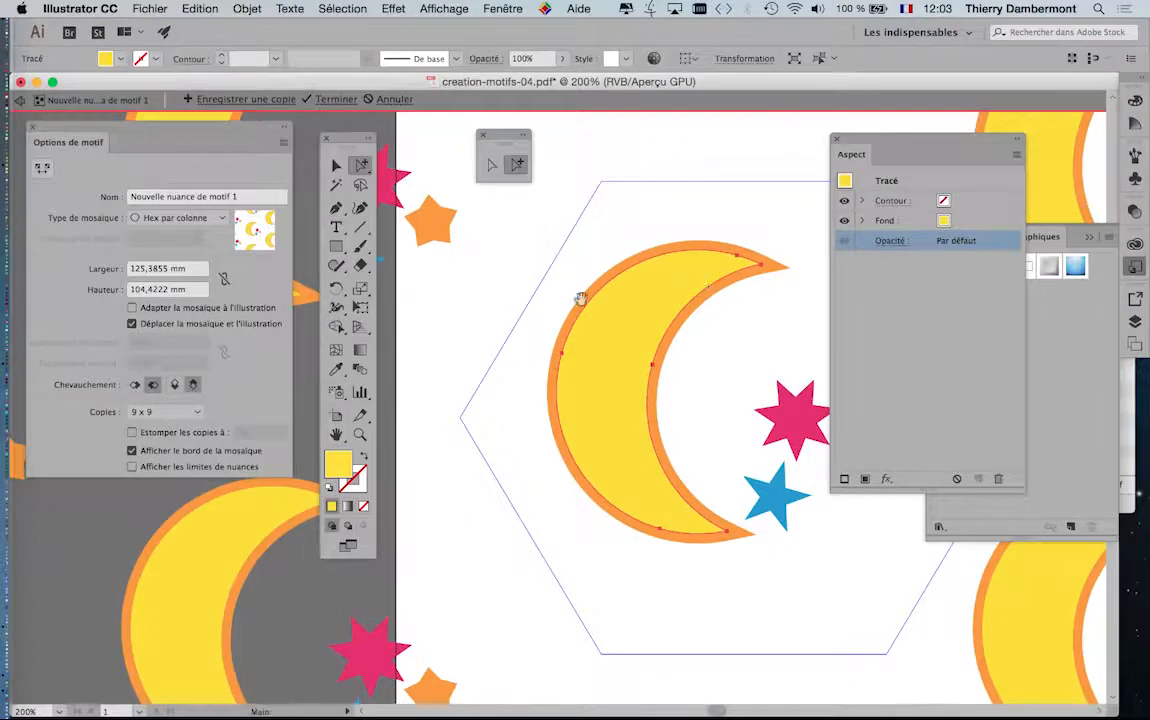
Examine the Illustrator and Photoshop effect categories available for the moon's yellow path, from Pathfinder and Tracé to Pixellisation.
{"action": "left_click_drag", "start_coordinate": [434, 325], "coordinate": [247, 228]}
{"action": "left_click", "coordinate": [396, 9]}
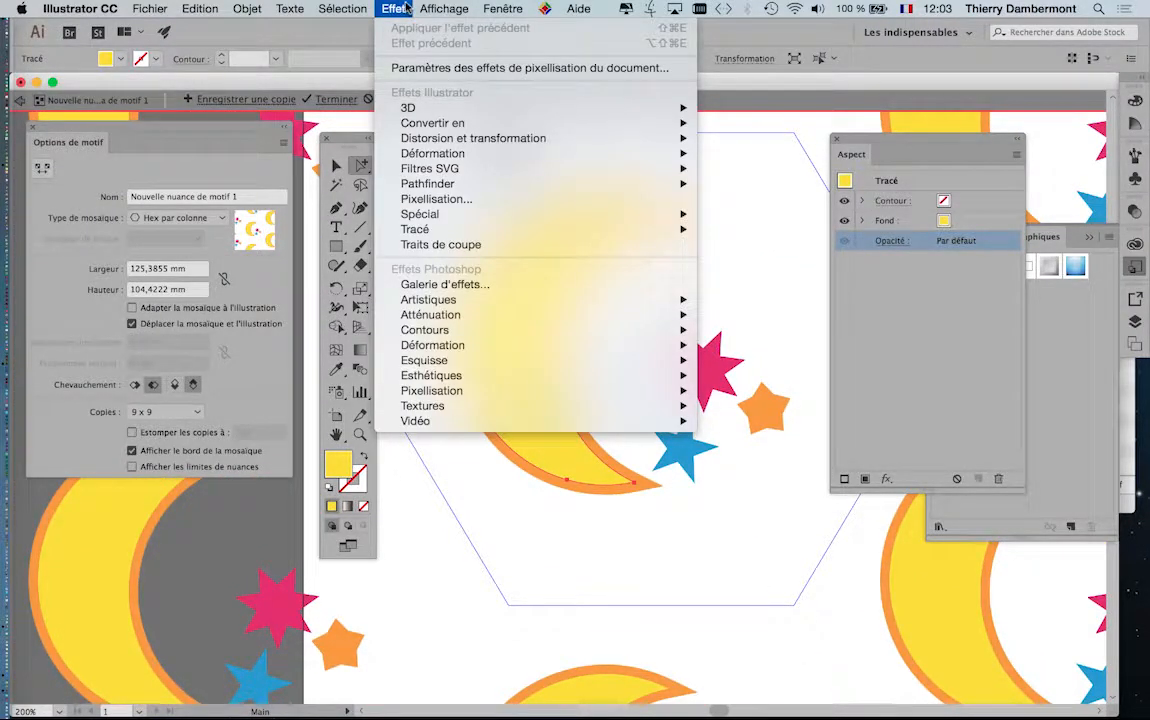
{"action": "left_click", "coordinate": [789, 163]}
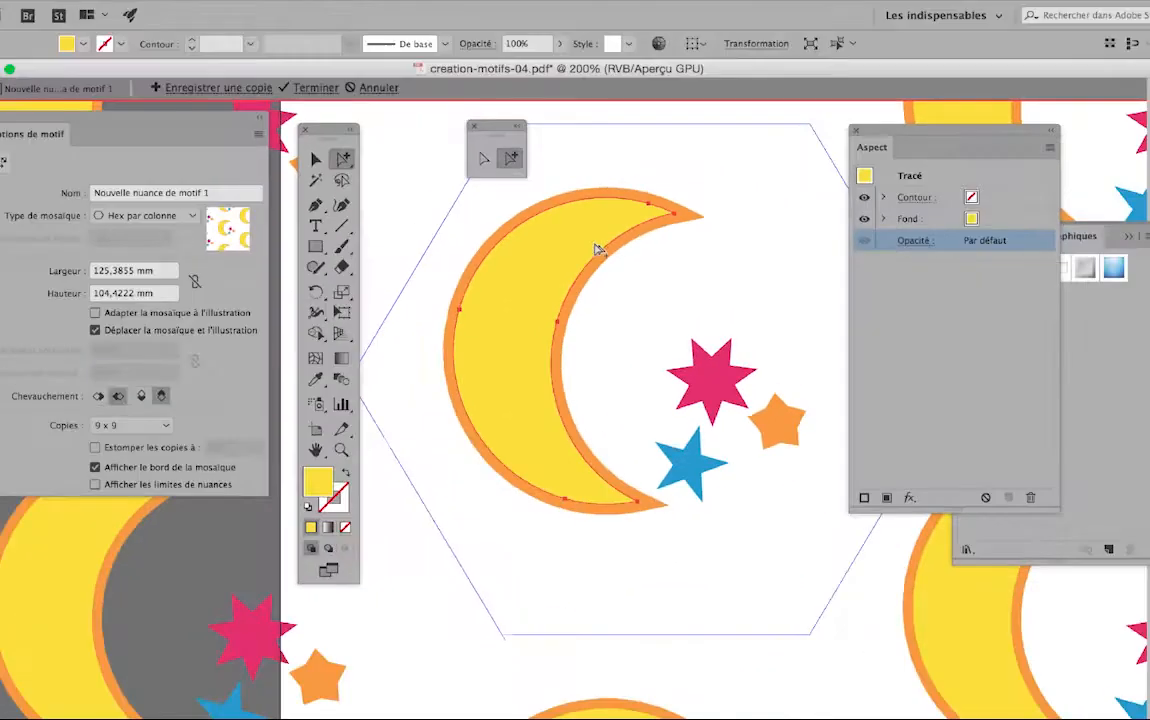
{"action": "left_click", "coordinate": [393, 8]}
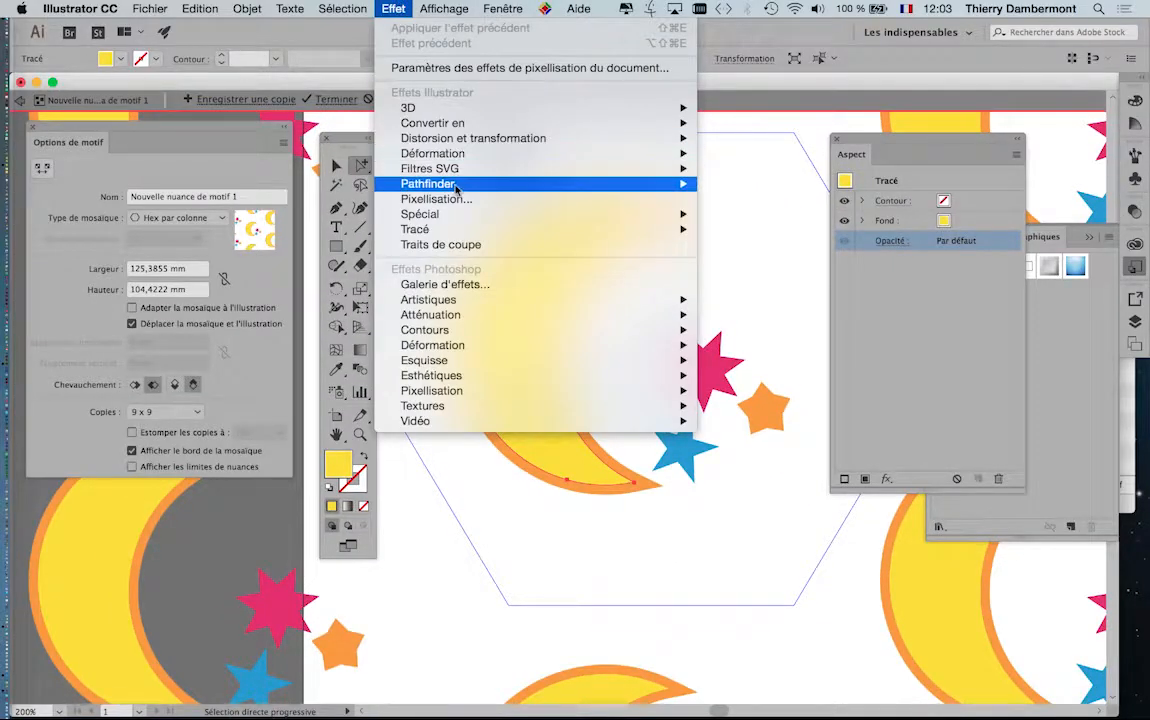
{"action": "mouse_move", "coordinate": [450, 229]}
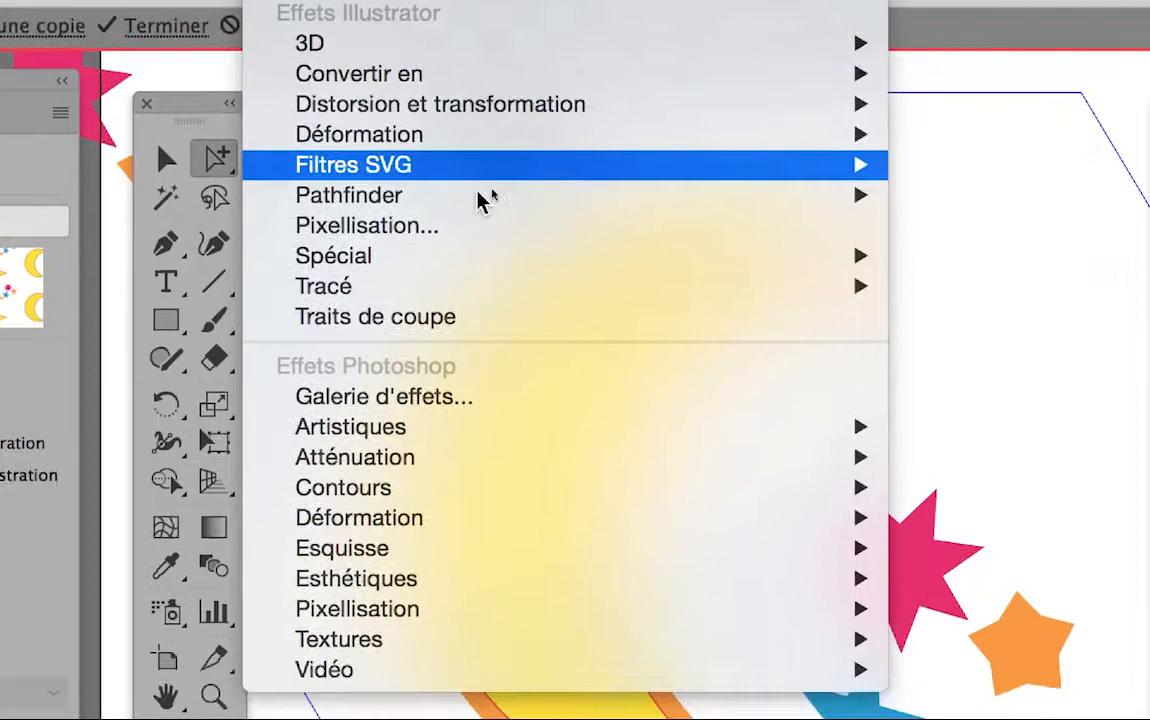
{"action": "mouse_move", "coordinate": [476, 287]}
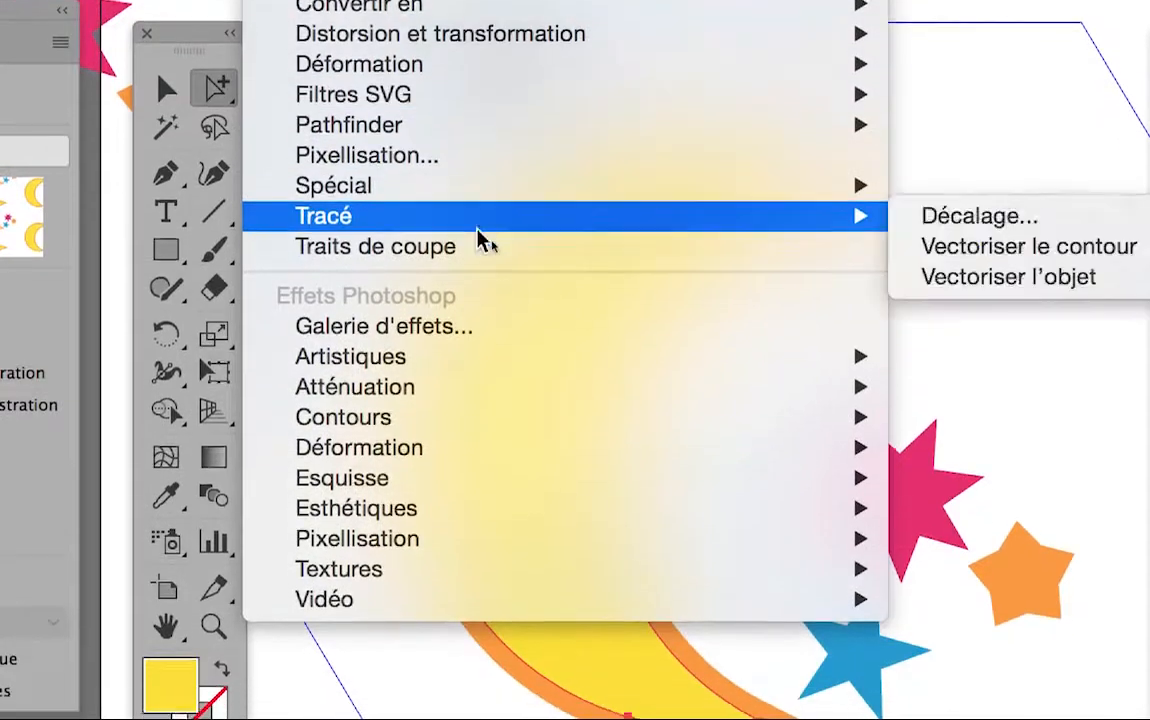
{"action": "mouse_move", "coordinate": [515, 6]}
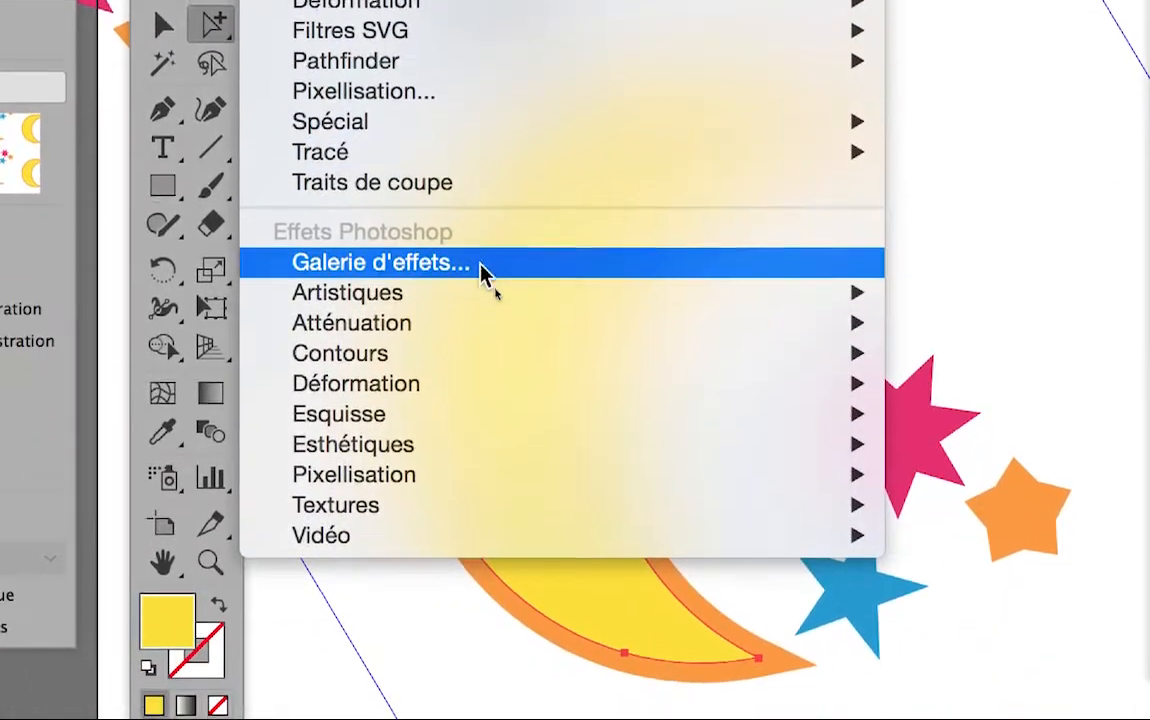
{"action": "mouse_move", "coordinate": [480, 504]}
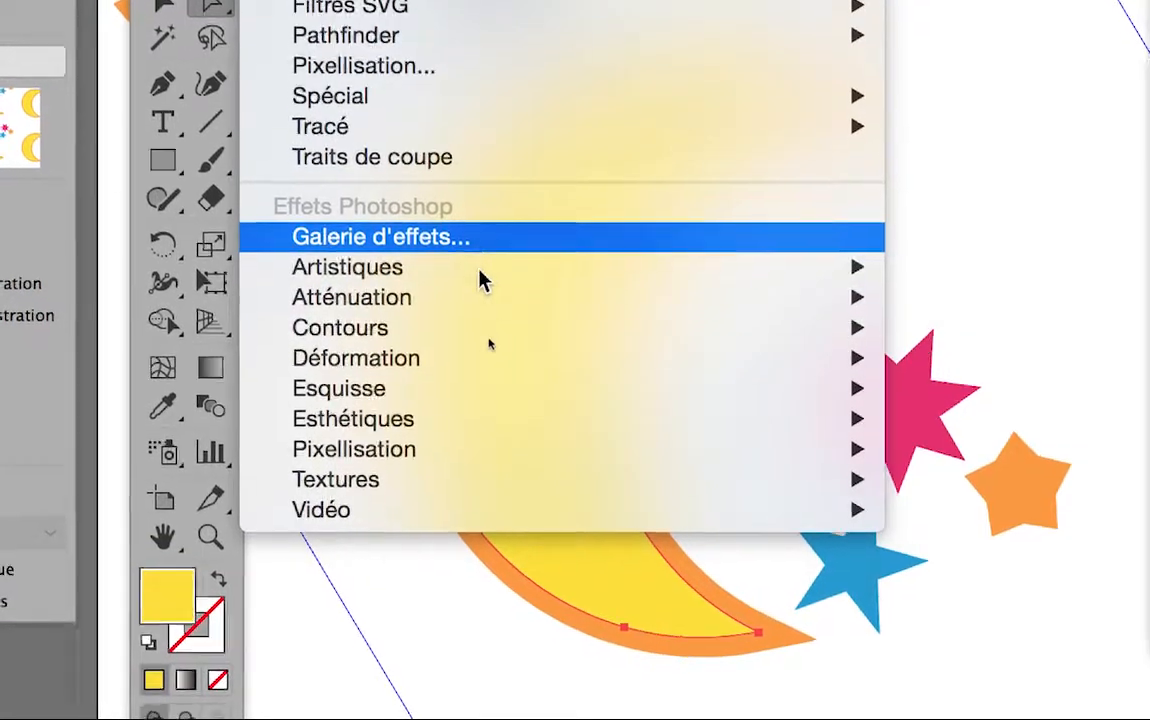
{"action": "mouse_move", "coordinate": [461, 449]}
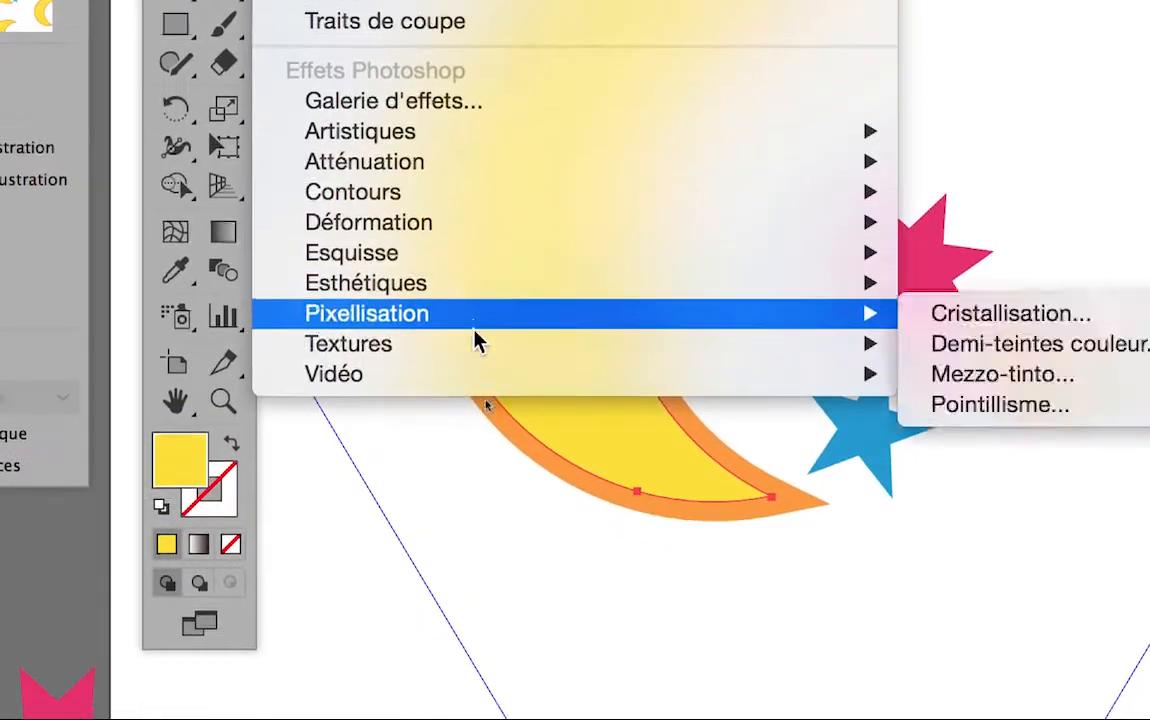
{"action": "mouse_move", "coordinate": [477, 338]}
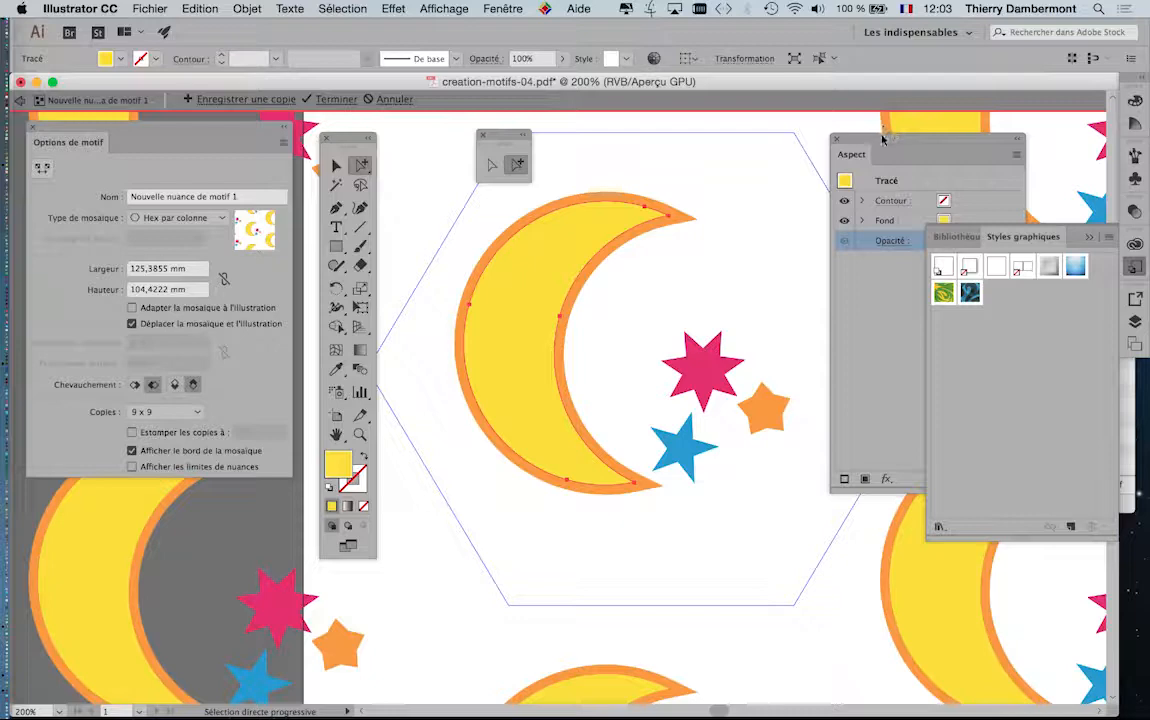
Move the Appearance panel closer to the moon and target the yellow path's Fond attribute.
{"action": "left_click_drag", "start_coordinate": [882, 139], "coordinate": [775, 141]}
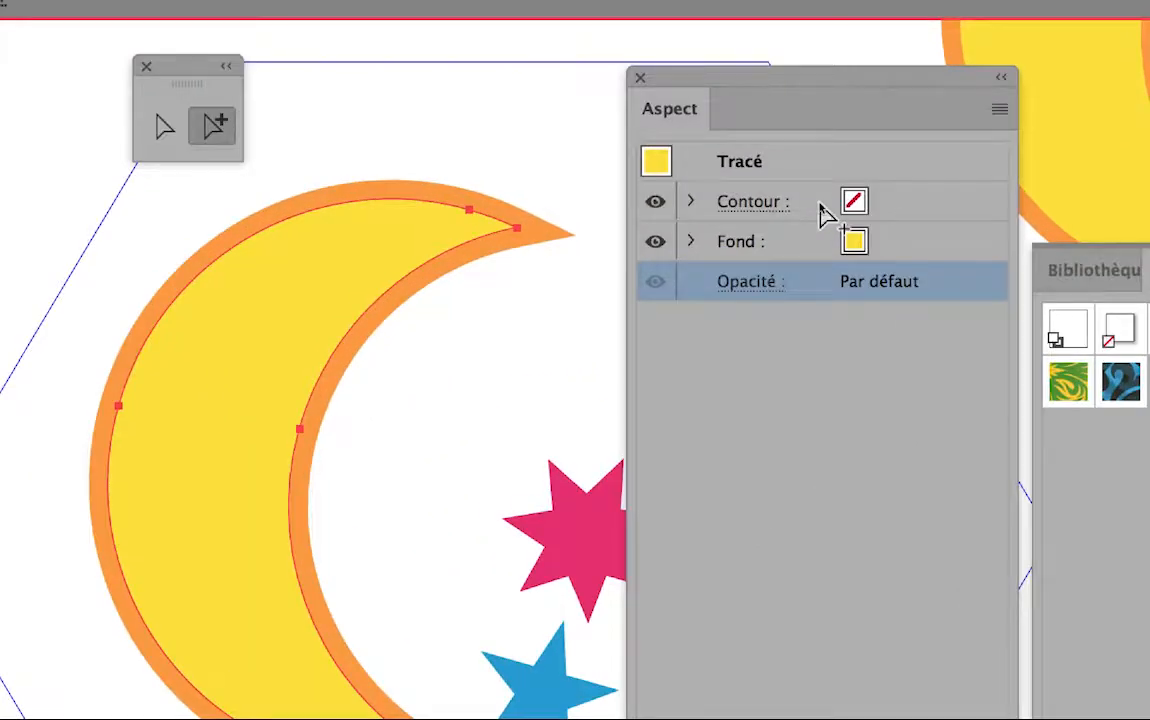
{"action": "left_click", "coordinate": [905, 240]}
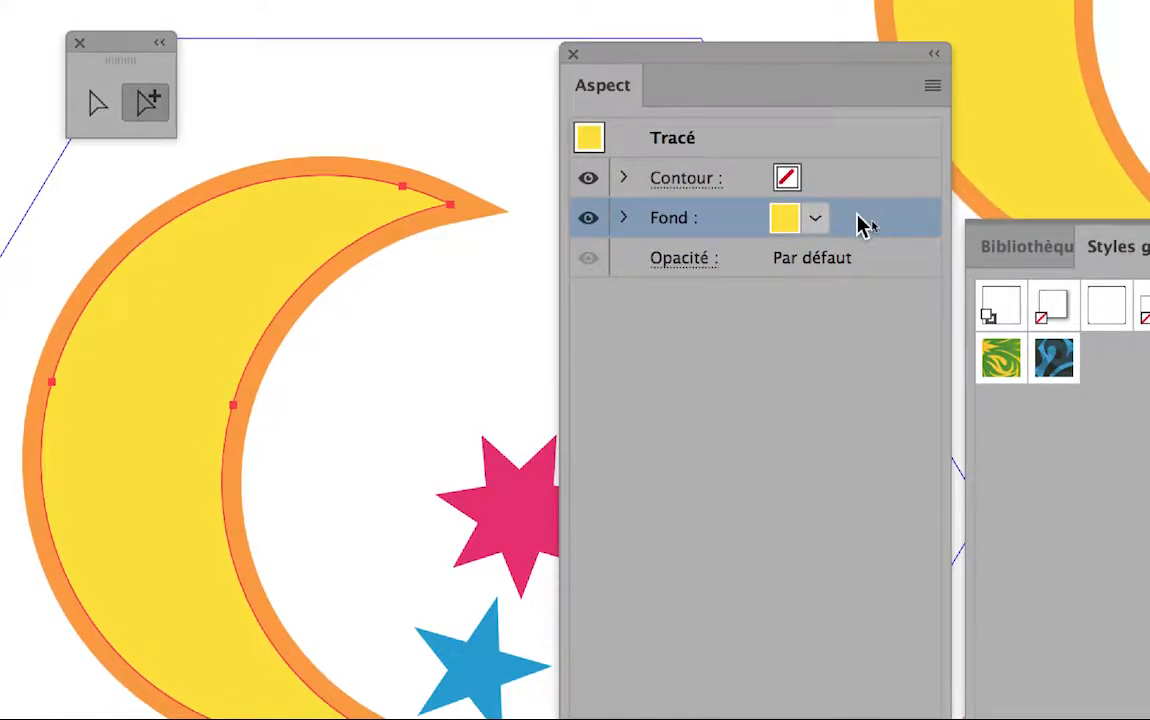
{"action": "left_click", "coordinate": [856, 295]}
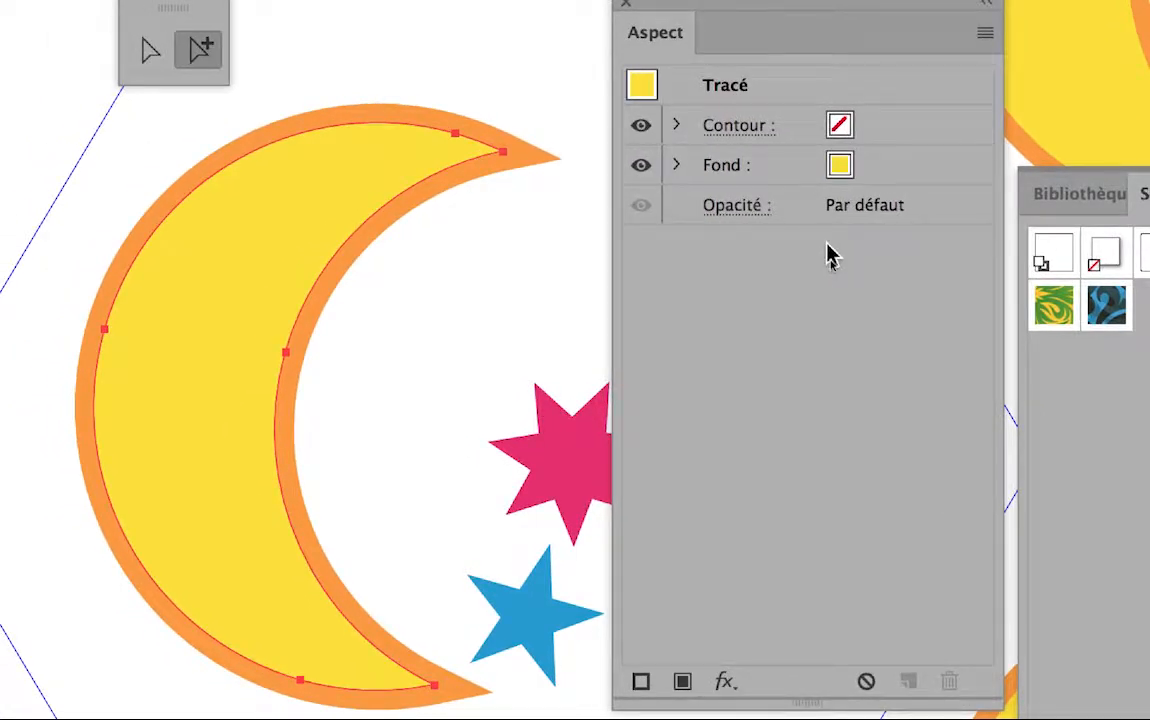
{"action": "left_click", "coordinate": [911, 179]}
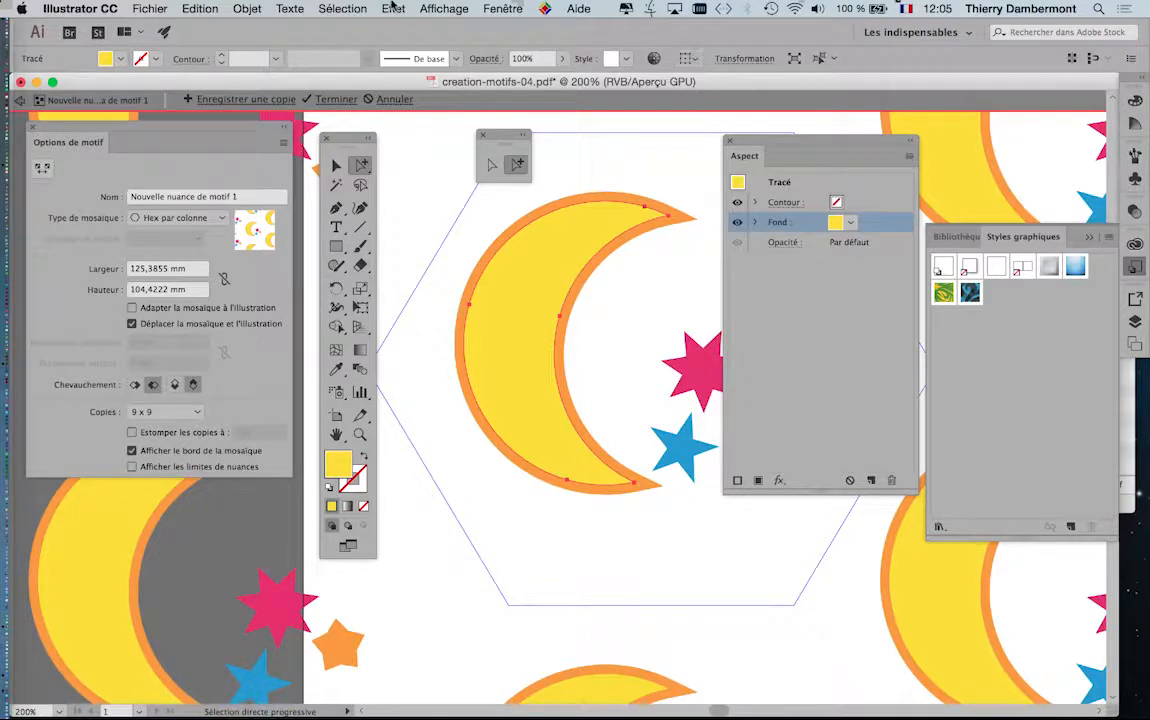
Open the artistic Grain photo effect for the moon's yellow fill.
{"action": "left_click", "coordinate": [393, 8]}
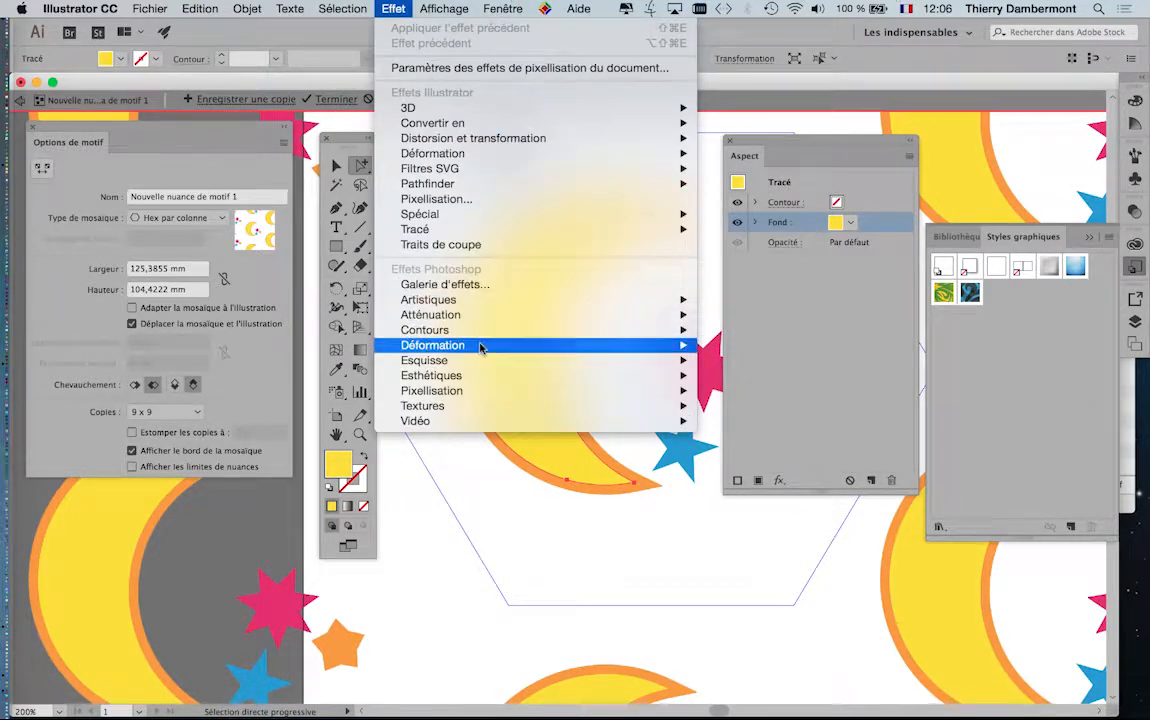
{"action": "mouse_move", "coordinate": [480, 347]}
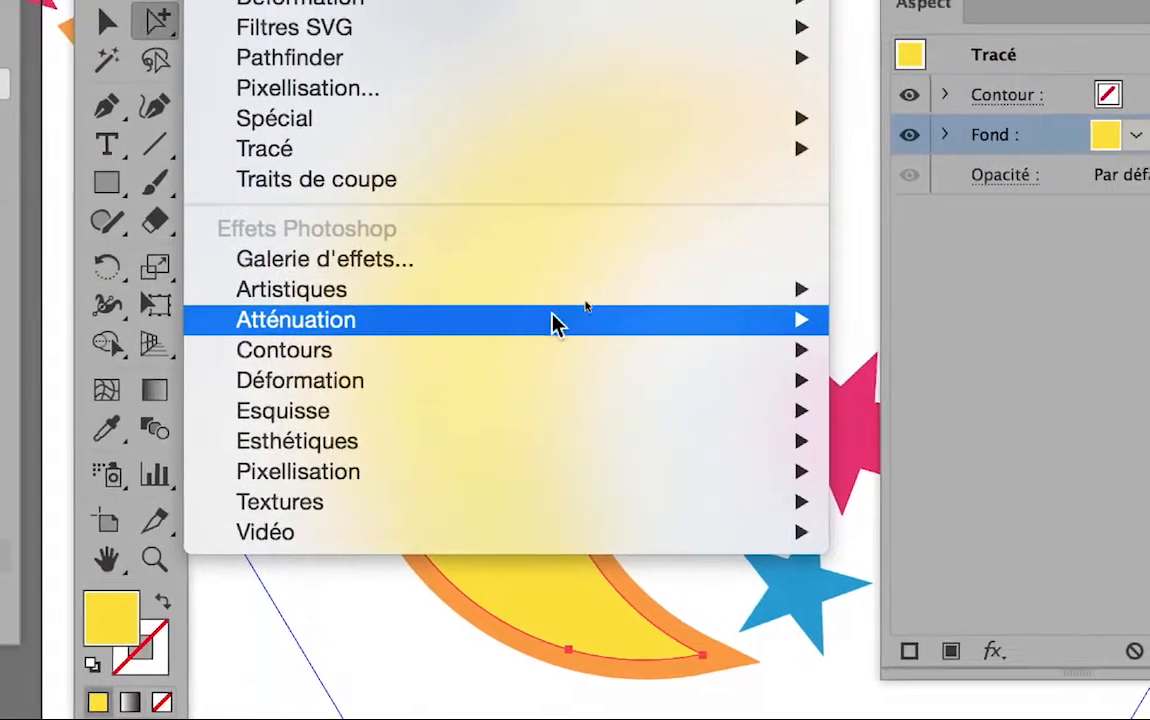
{"action": "mouse_move", "coordinate": [694, 266]}
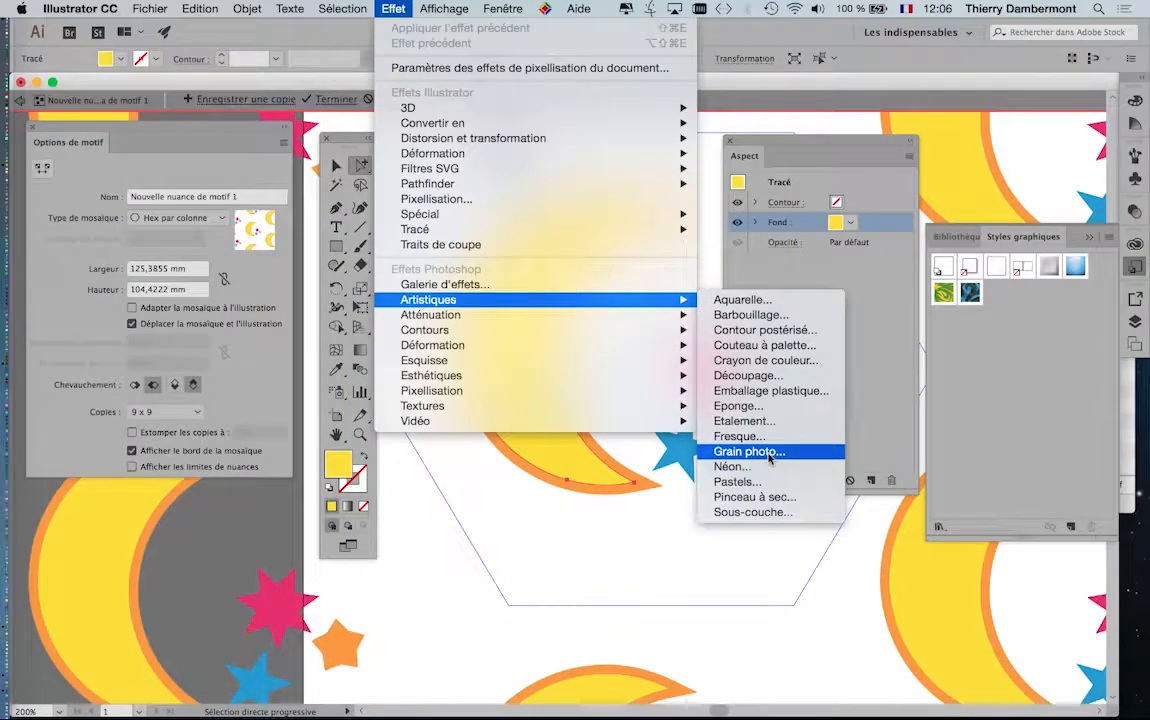
{"action": "left_click", "coordinate": [767, 453]}
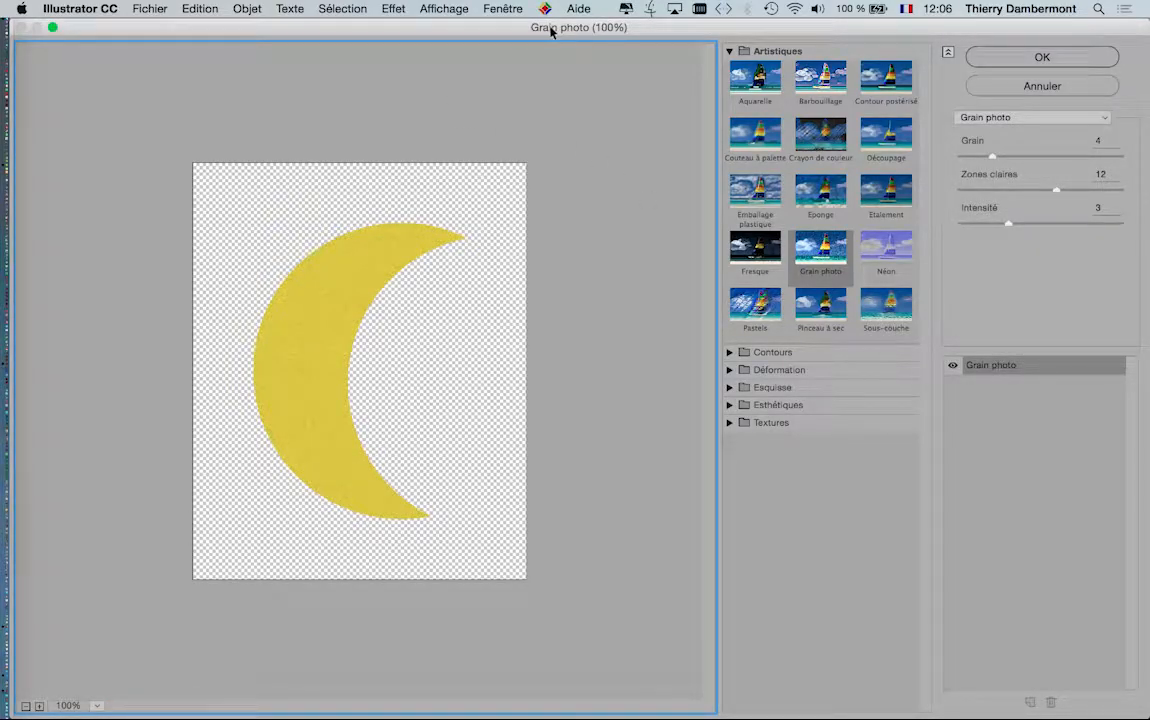
{"action": "mouse_move", "coordinate": [529, 31]}
{"action": "left_mouse_down"}
{"action": "mouse_move", "coordinate": [578, 31]}
{"action": "mouse_move", "coordinate": [996, 376]}
{"action": "mouse_move", "coordinate": [773, 255]}
{"action": "mouse_move", "coordinate": [450, 40]}
{"action": "mouse_move", "coordinate": [744, 32]}
{"action": "mouse_move", "coordinate": [752, 330]}
{"action": "mouse_move", "coordinate": [479, 168]}
{"action": "mouse_move", "coordinate": [468, 64]}
{"action": "mouse_move", "coordinate": [525, 32]}
{"action": "left_mouse_up"}
{"action": "key", "text": "alt"}
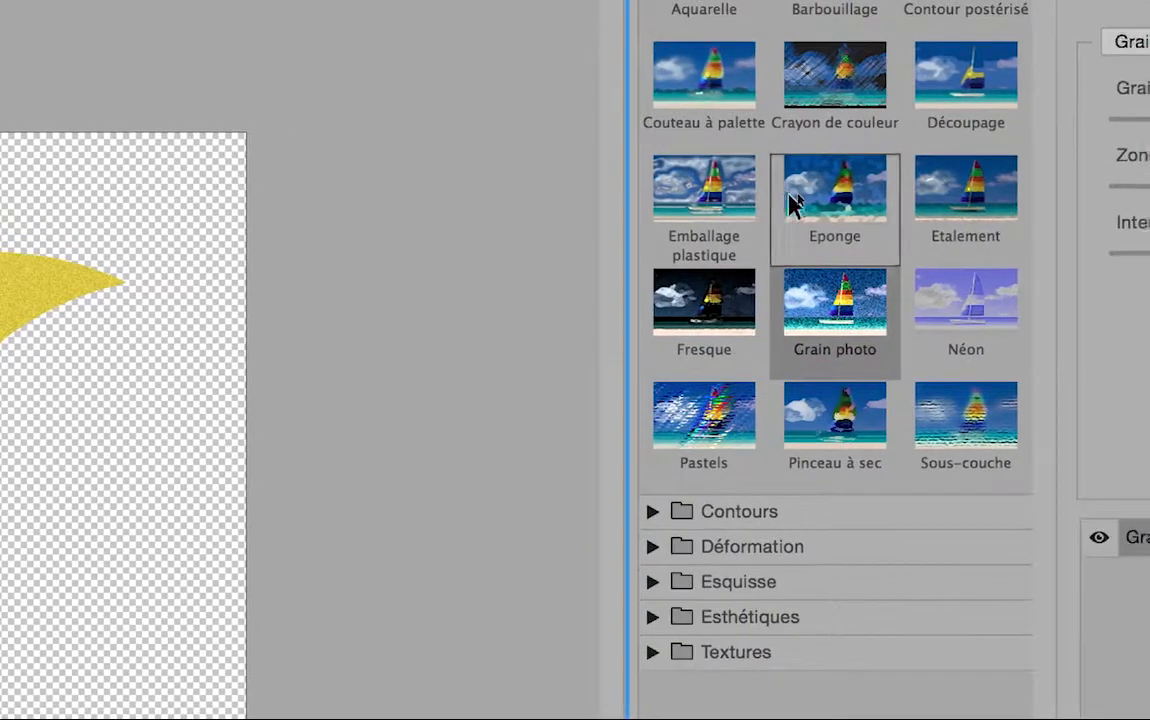
Preview the Eponge effect on the moon and inspect its texture at 300% zoom.
{"action": "left_click", "coordinate": [790, 203]}
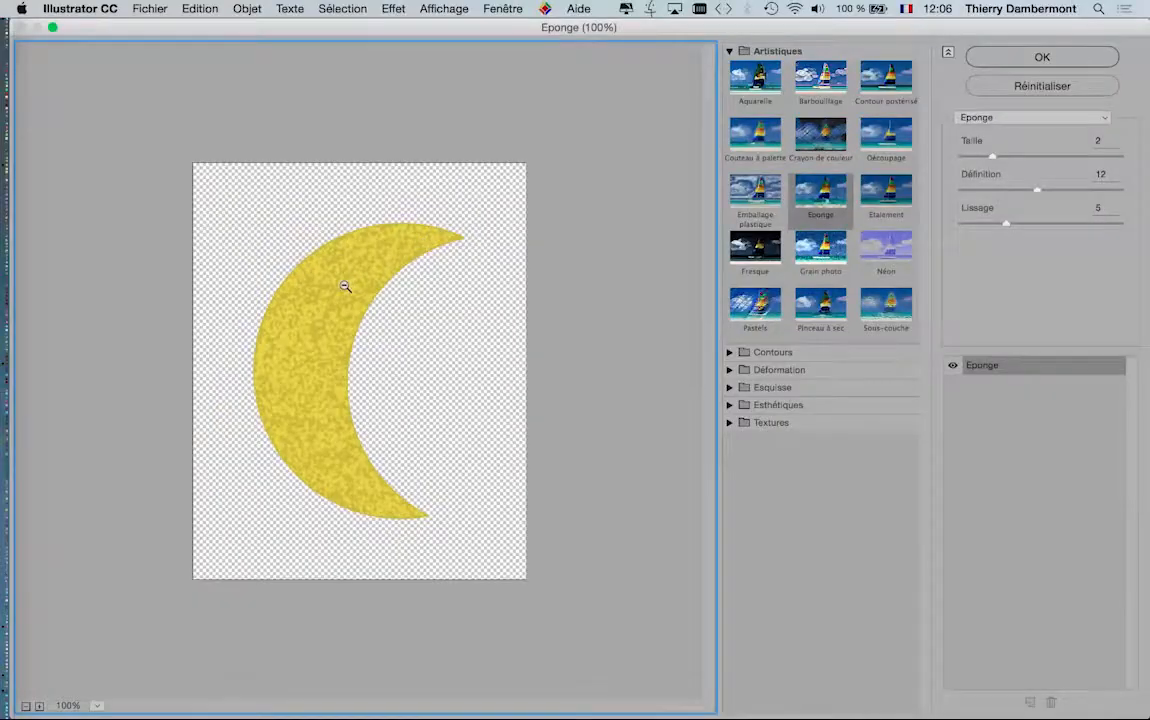
{"action": "scroll", "coordinate": [345, 287], "scroll_direction": "up", "scroll_amount": 6}
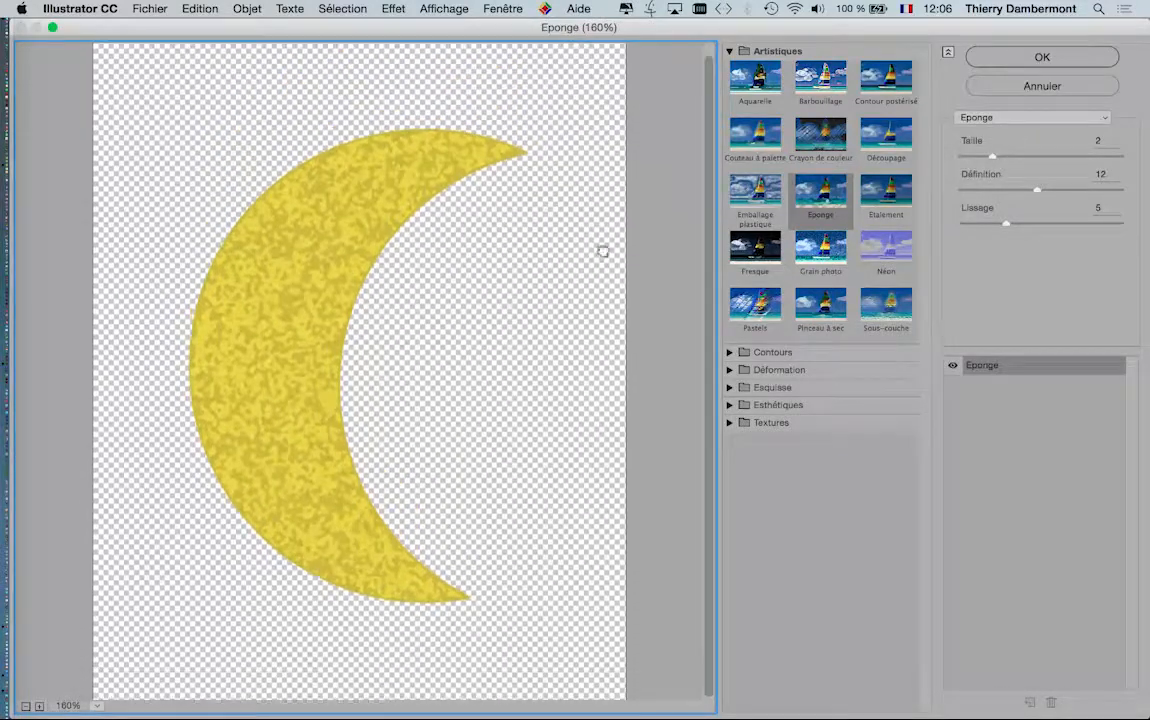
{"action": "scroll", "coordinate": [266, 263], "scroll_direction": "up", "scroll_amount": 2}
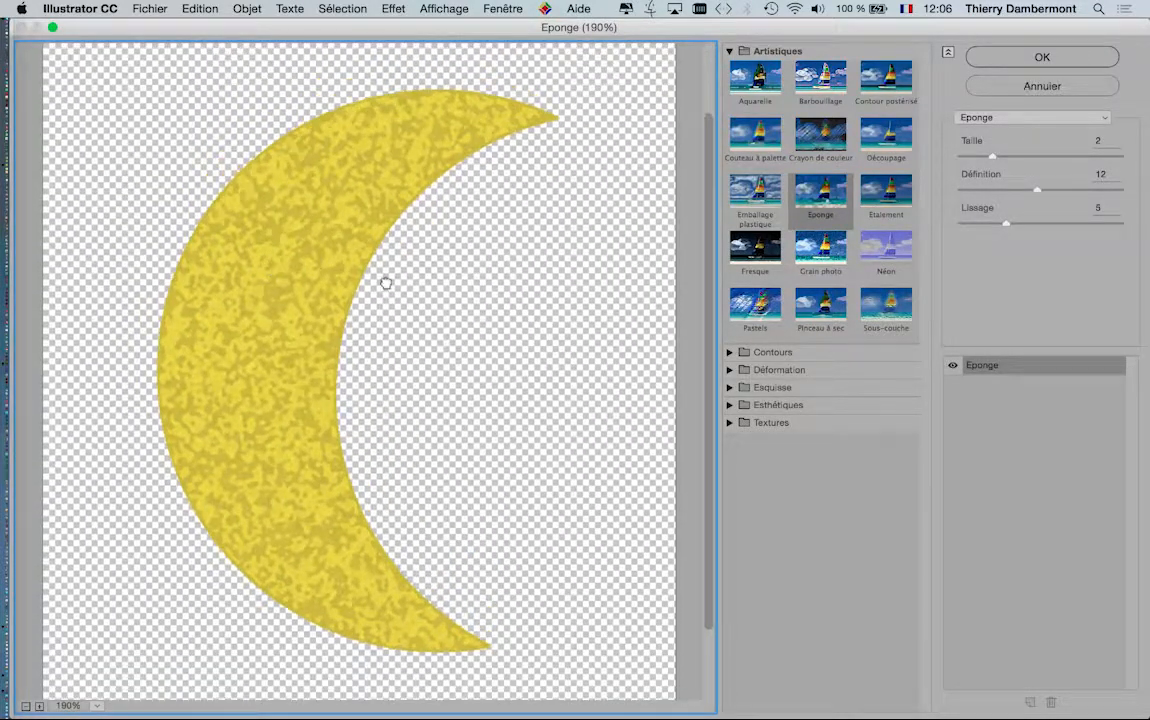
{"action": "scroll", "coordinate": [244, 262], "scroll_direction": "down", "scroll_amount": 2}
{"action": "scroll", "coordinate": [236, 262], "scroll_direction": "up", "scroll_amount": 3}
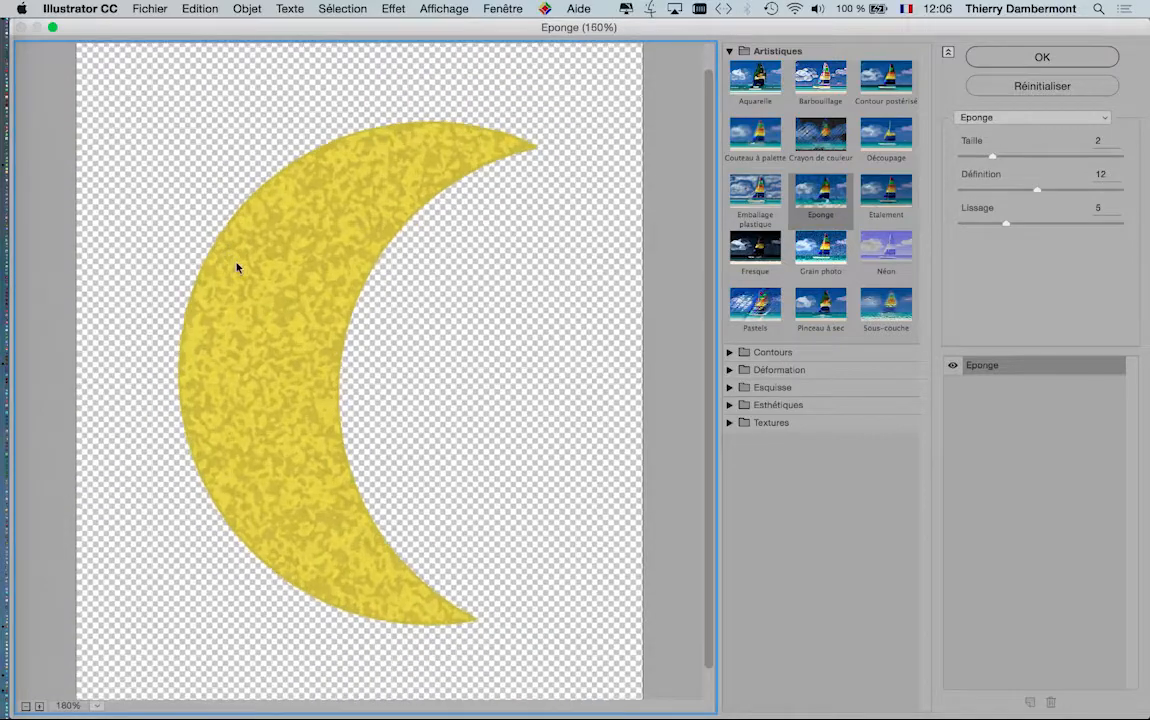
{"action": "scroll", "coordinate": [317, 255], "scroll_direction": "up", "scroll_amount": 8}
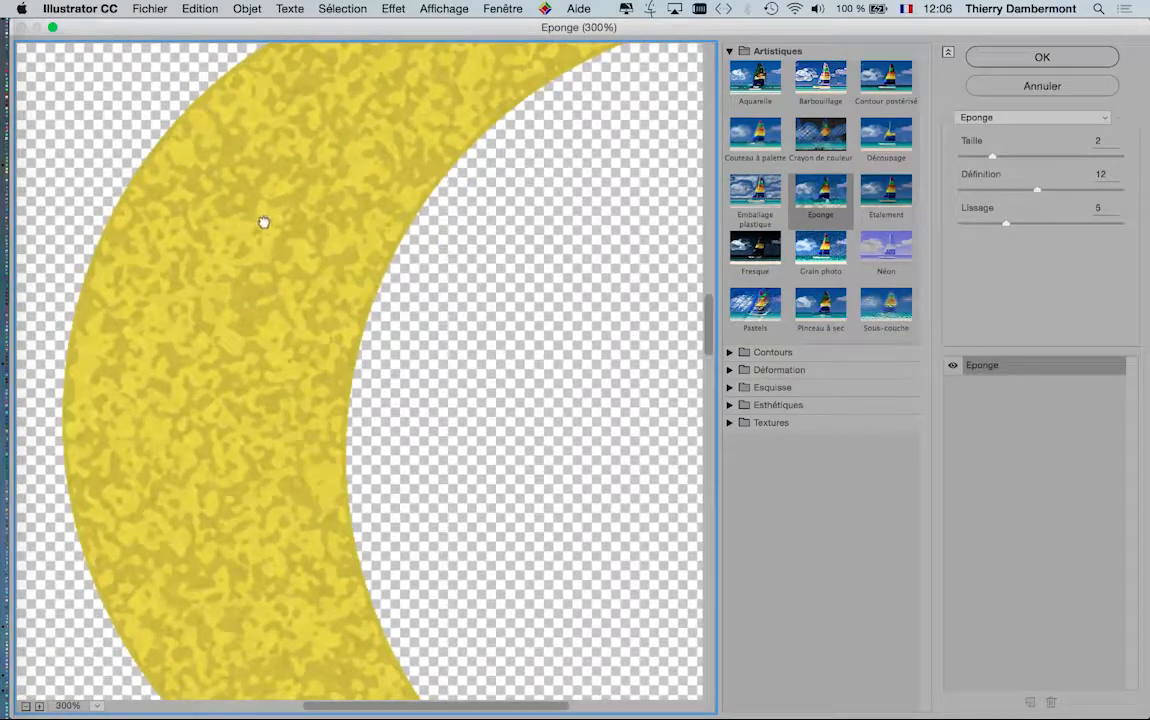
{"action": "left_click_drag", "start_coordinate": [264, 222], "coordinate": [524, 298]}
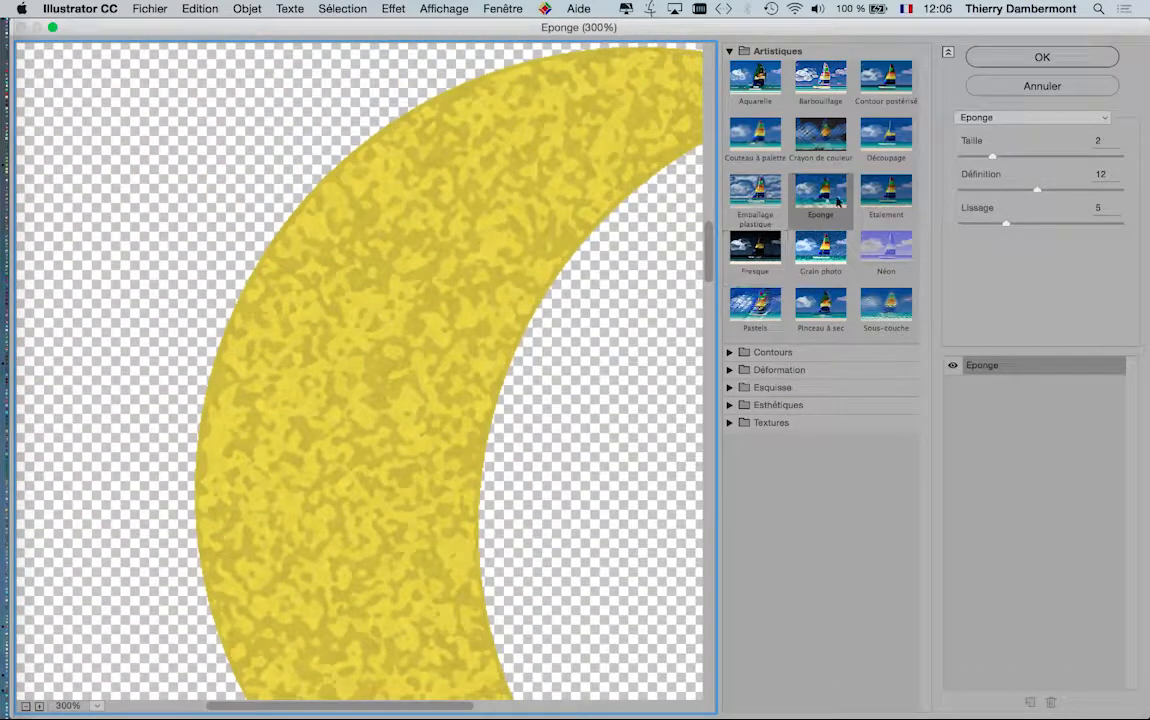
Try the Etalement, Découpage and Crayon de couleur effects on the moon's fill.
{"action": "left_click", "coordinate": [885, 190]}
{"action": "left_click", "coordinate": [879, 146]}
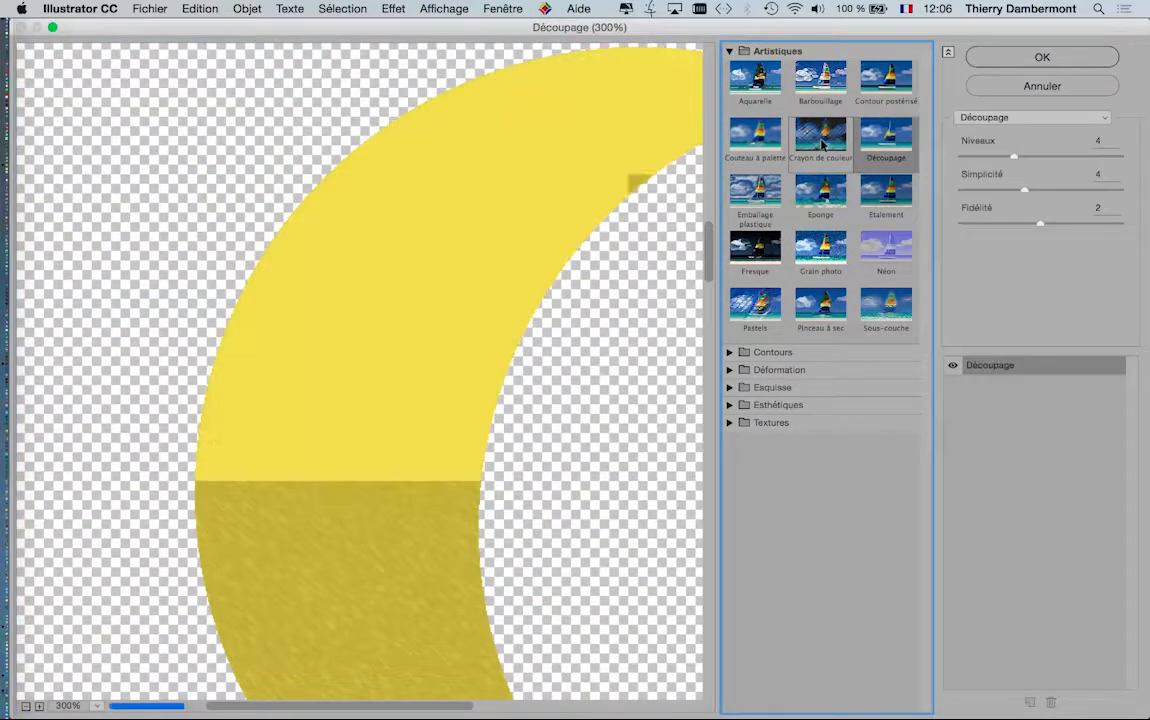
{"action": "left_click", "coordinate": [820, 135]}
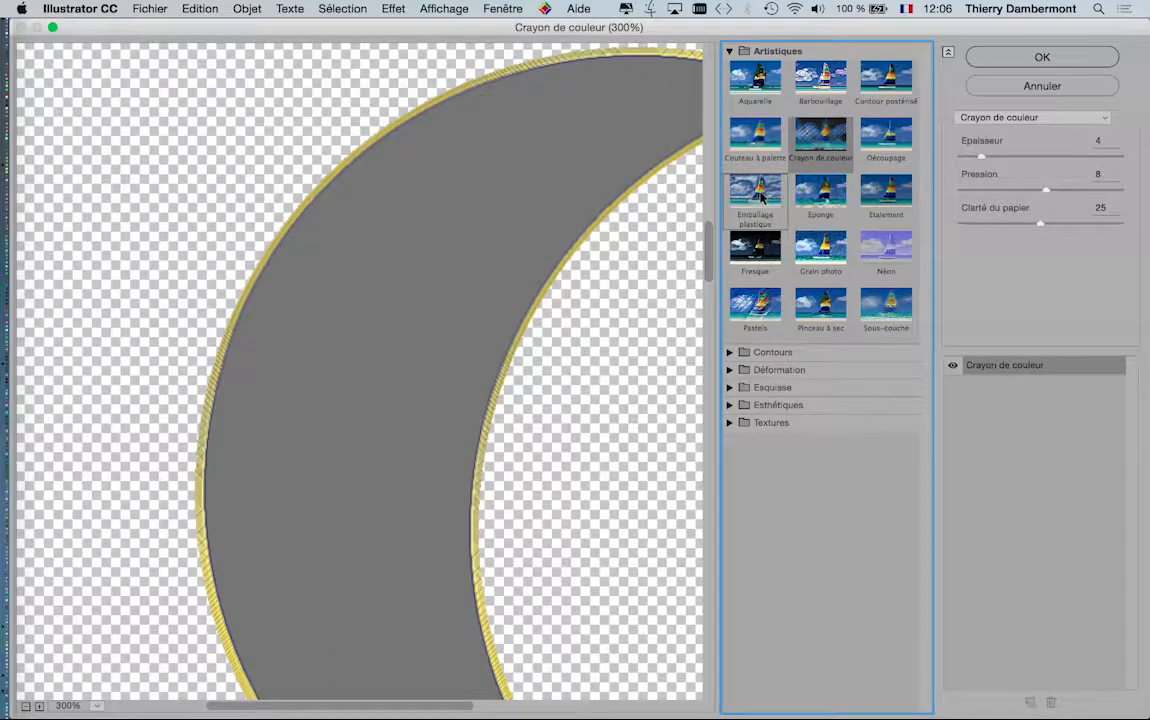
{"action": "key", "text": "alt"}
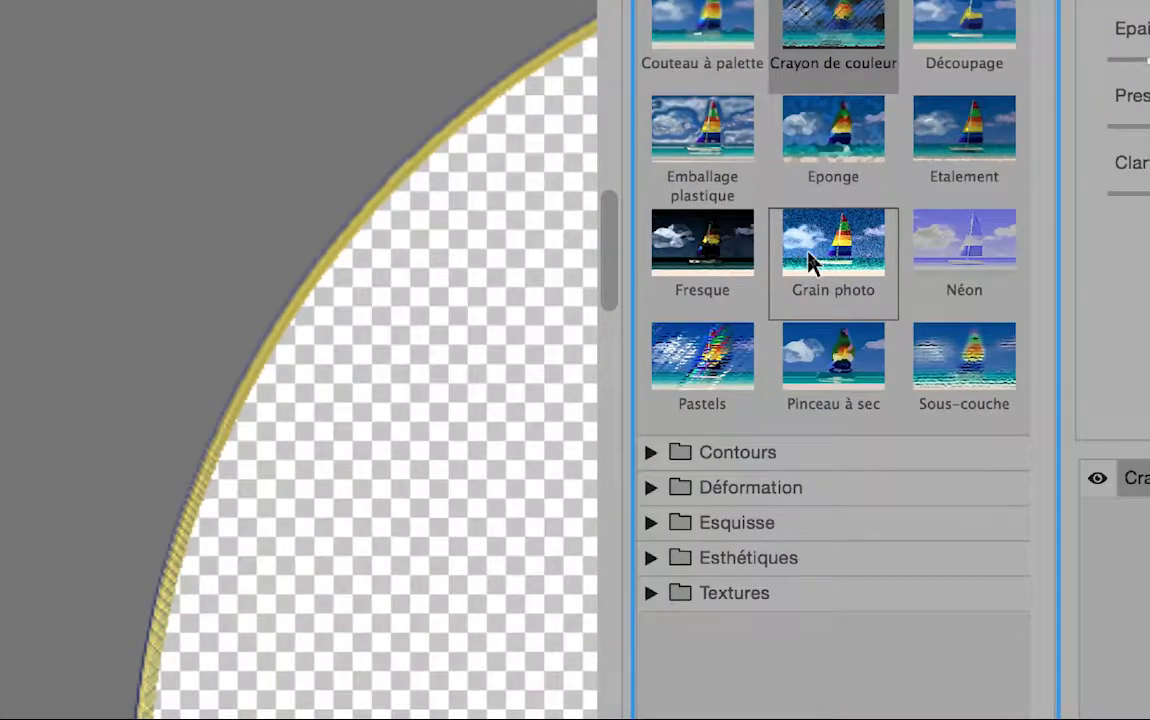
Switch the moon's fill to the Grain photo effect and try Grain 13, Zones claires 2 and Intensité 7.
{"action": "left_click", "coordinate": [810, 252]}
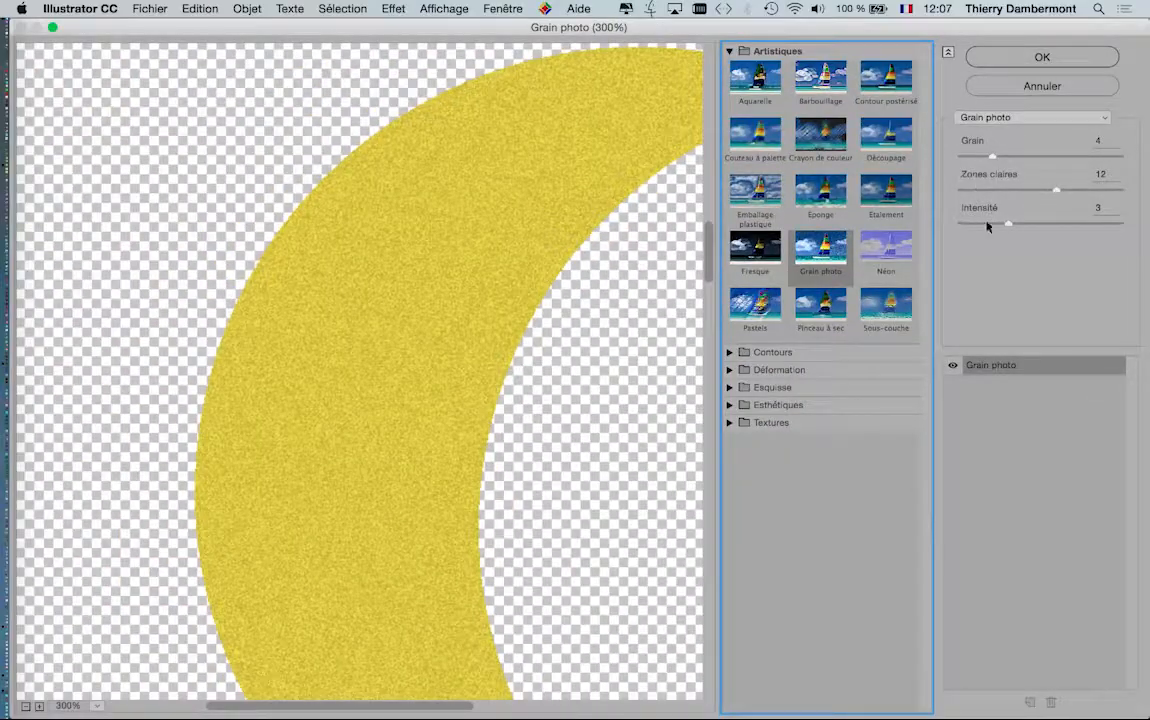
{"action": "left_click_drag", "start_coordinate": [1004, 224], "coordinate": [1061, 233]}
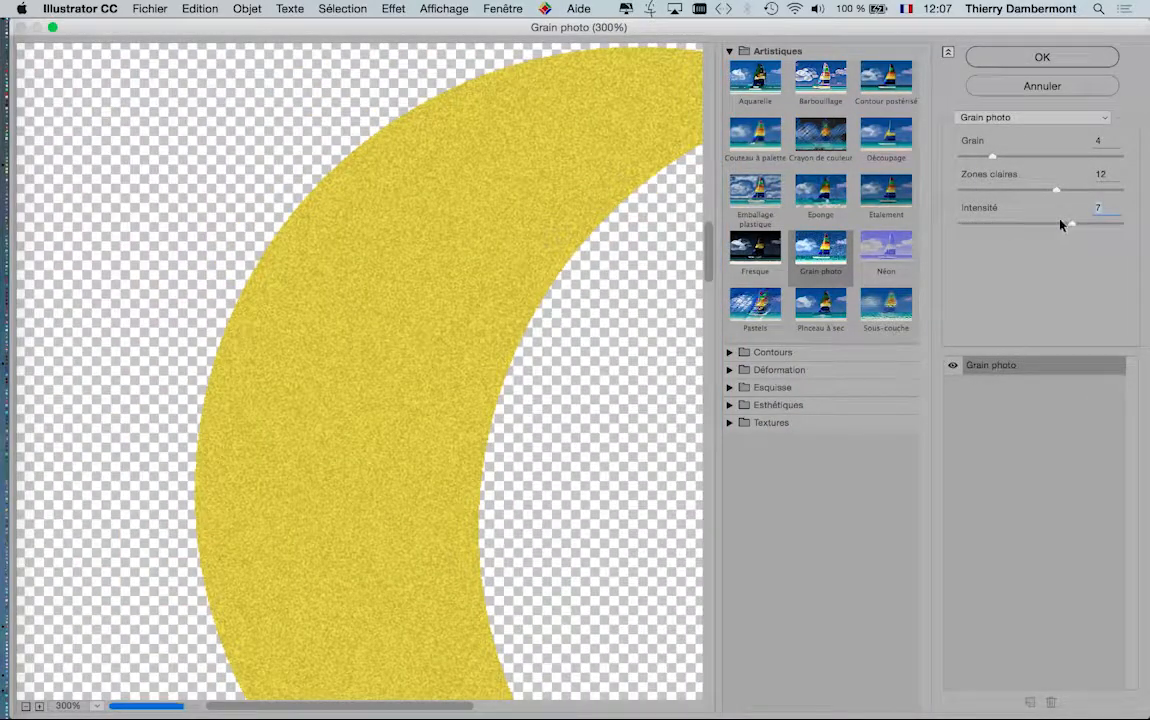
{"action": "left_click_drag", "start_coordinate": [1056, 189], "coordinate": [1081, 157]}
{"action": "left_click", "coordinate": [1064, 156]}
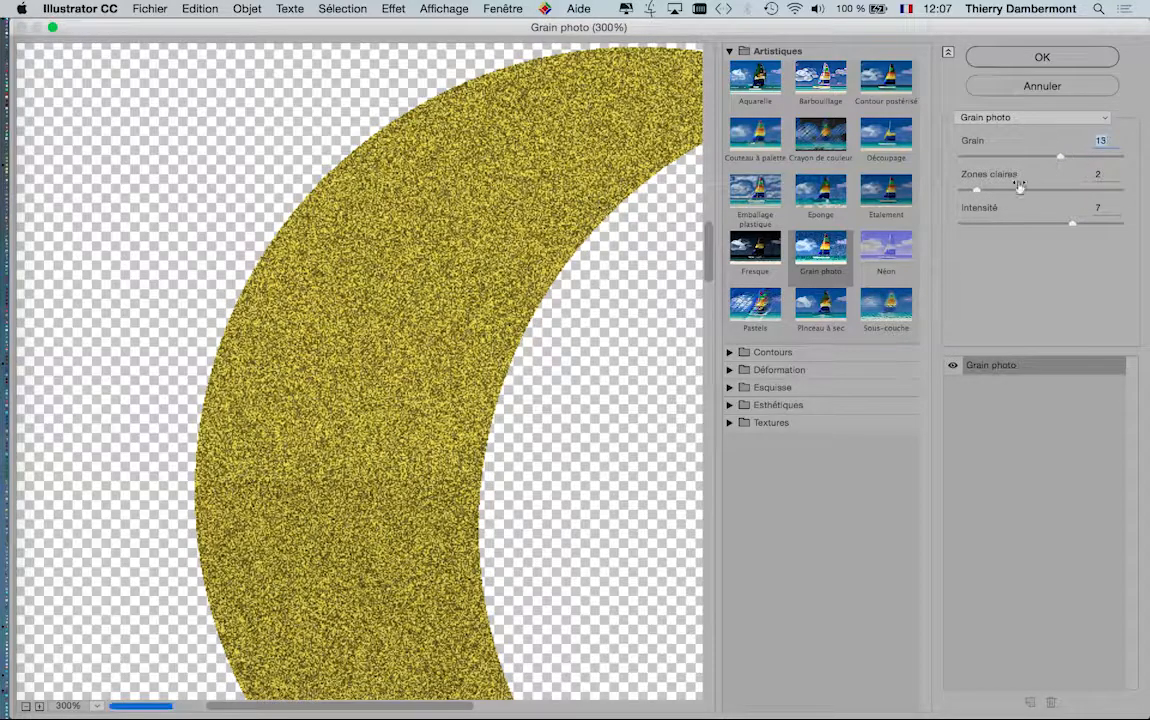
Raise the Grain photo effect's Zones claires to 14 and its Intensité to 9.
{"action": "left_click", "coordinate": [1026, 189]}
{"action": "left_click", "coordinate": [1072, 190]}
{"action": "left_click_drag", "start_coordinate": [1066, 224], "coordinate": [1101, 223]}
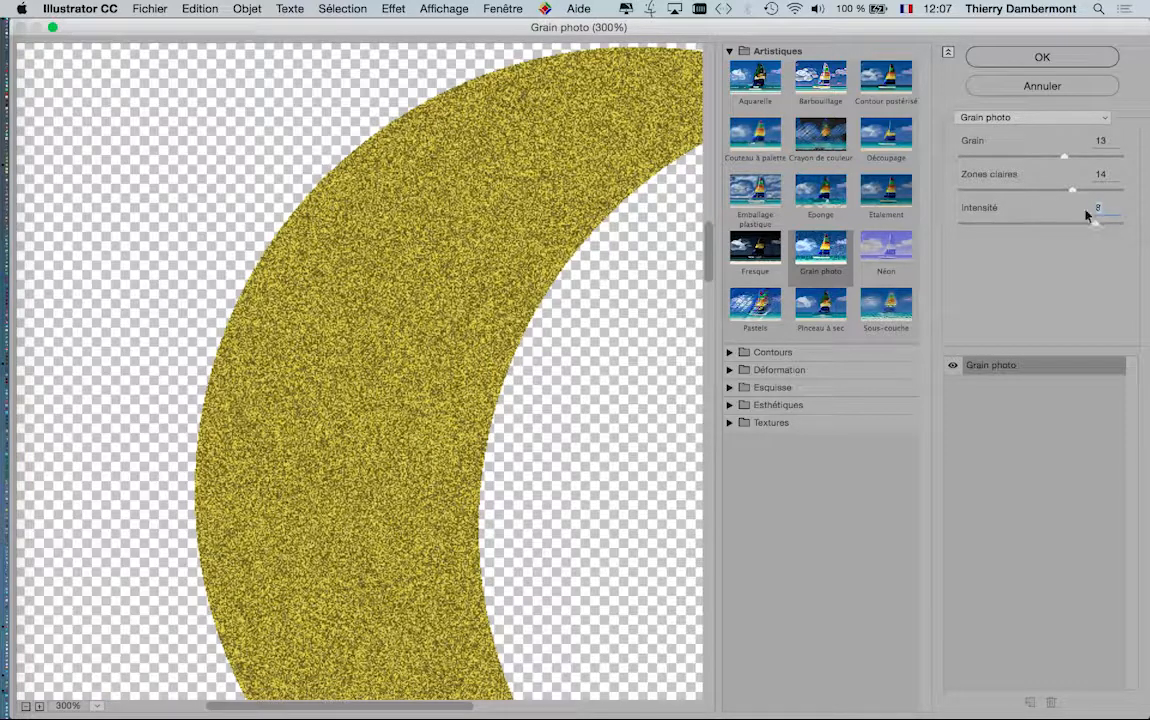
Set Zones claires to 7 and Grain to 4, and apply the Grain photo effect to the moon's fill.
{"action": "left_click", "coordinate": [1019, 189]}
{"action": "left_click", "coordinate": [1011, 157]}
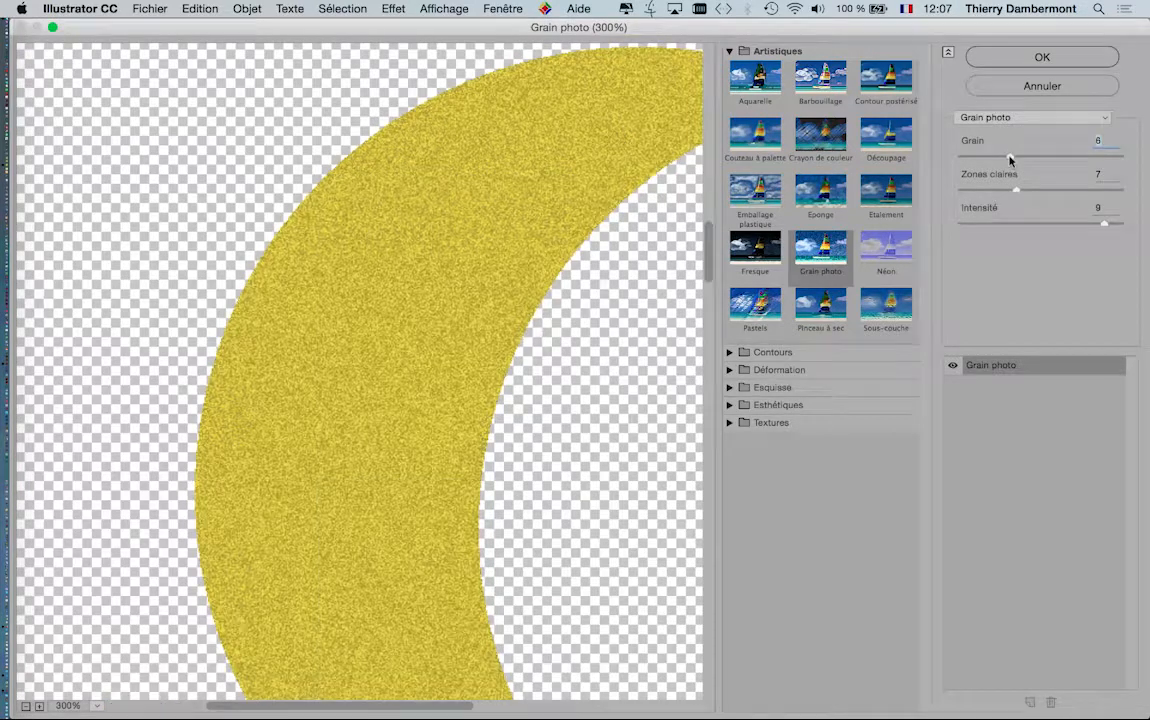
{"action": "left_click_drag", "start_coordinate": [993, 160], "coordinate": [990, 159]}
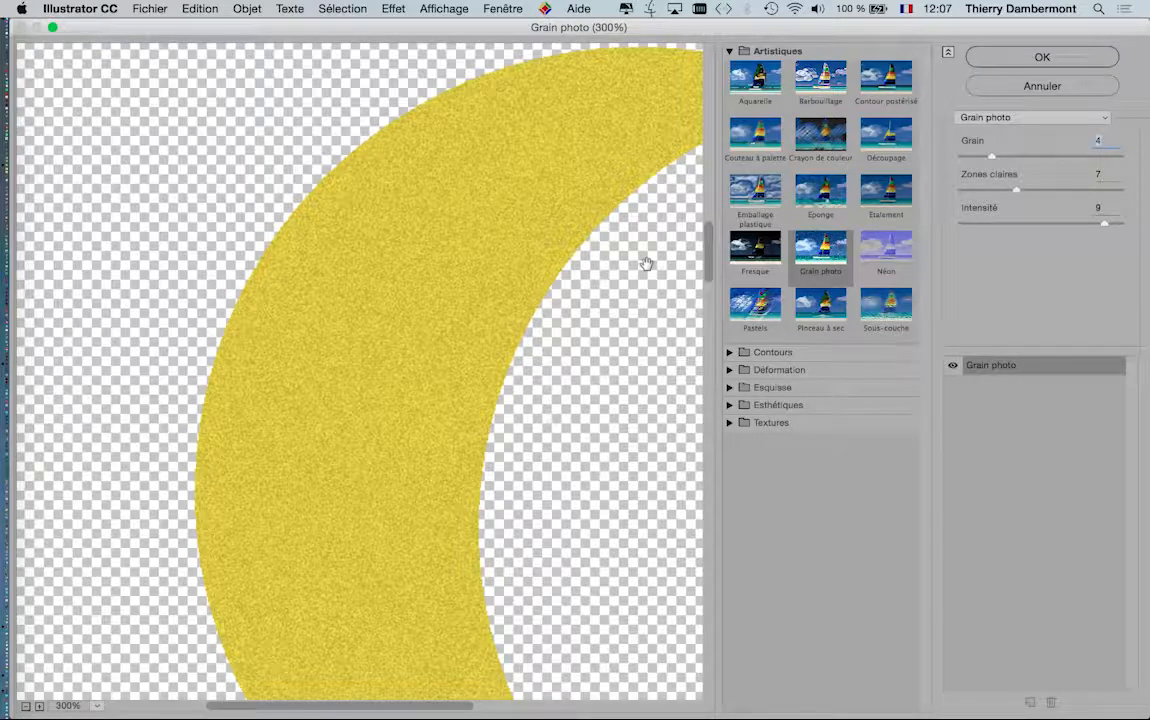
{"action": "key", "text": "alt"}
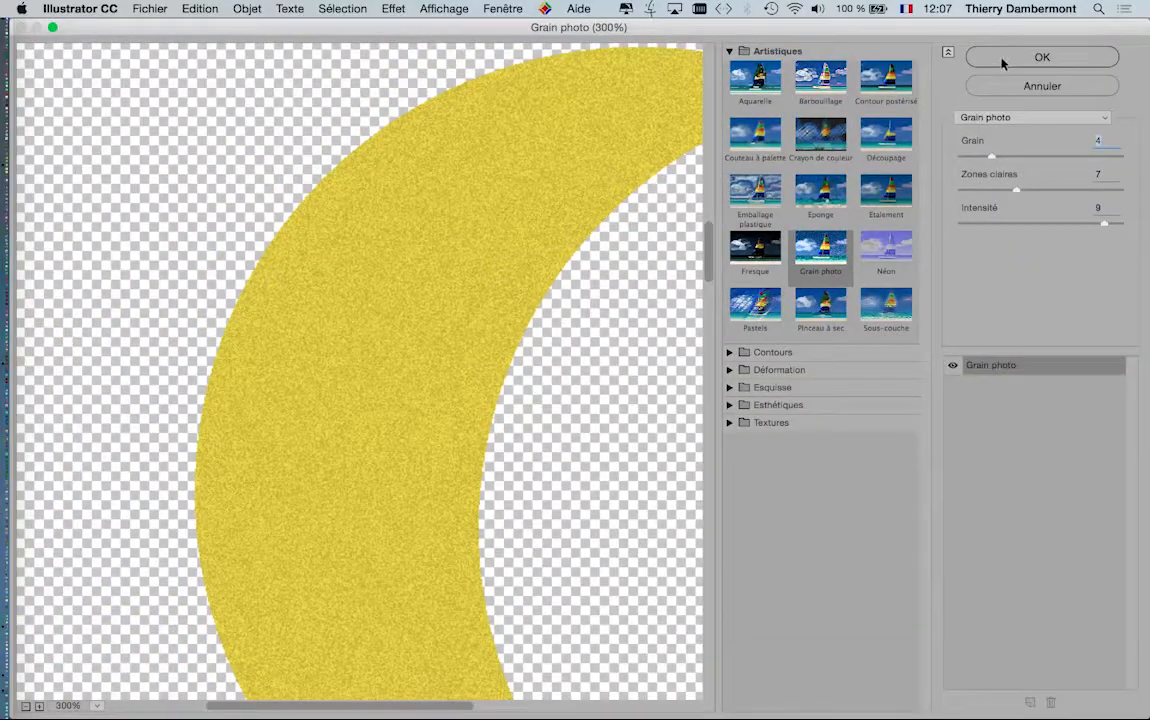
{"action": "left_click", "coordinate": [1003, 60]}
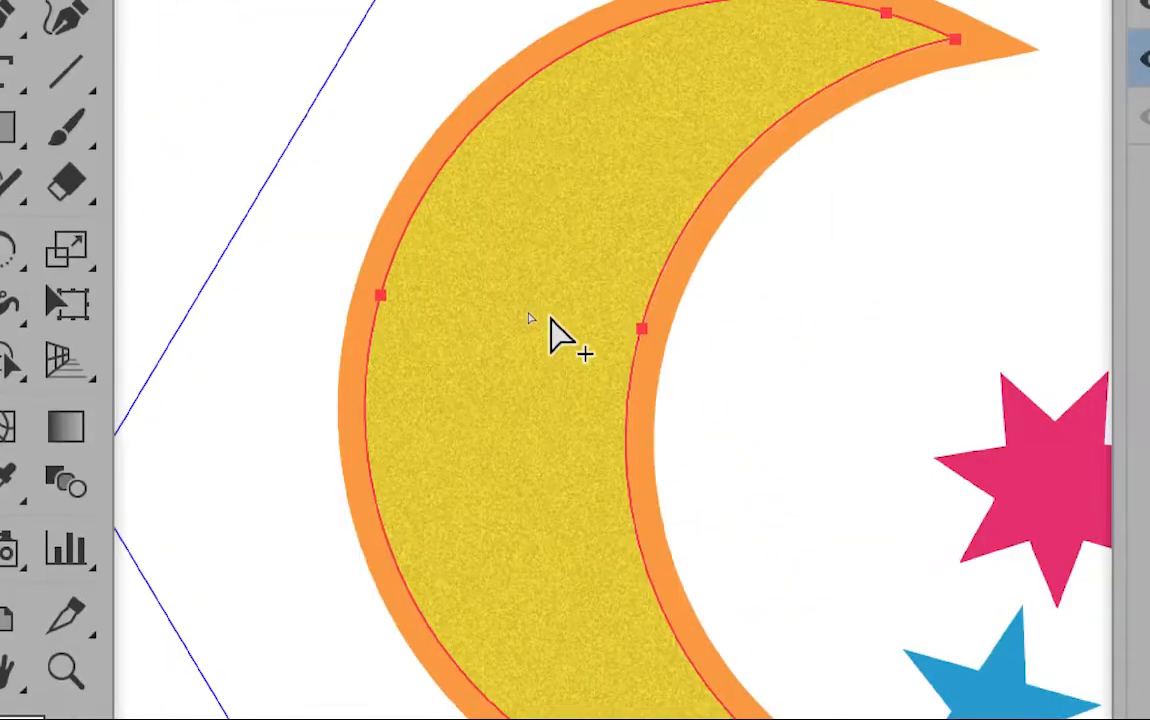
Inspect the grain texture on the moon up close and across the pattern tile, and deselect the yellow path.
{"action": "scroll", "coordinate": [550, 318], "scroll_direction": "up", "scroll_amount": 3}
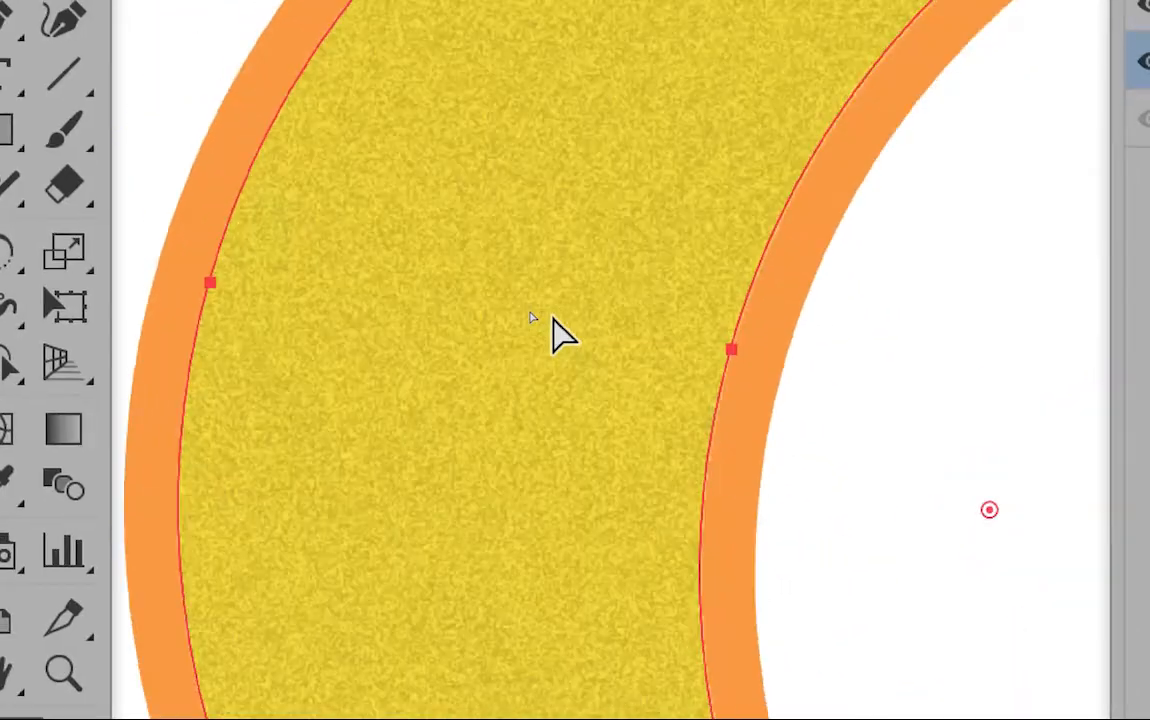
{"action": "scroll", "coordinate": [553, 315], "scroll_direction": "down", "scroll_amount": 2}
{"action": "scroll", "coordinate": [553, 318], "scroll_direction": "down", "scroll_amount": 2}
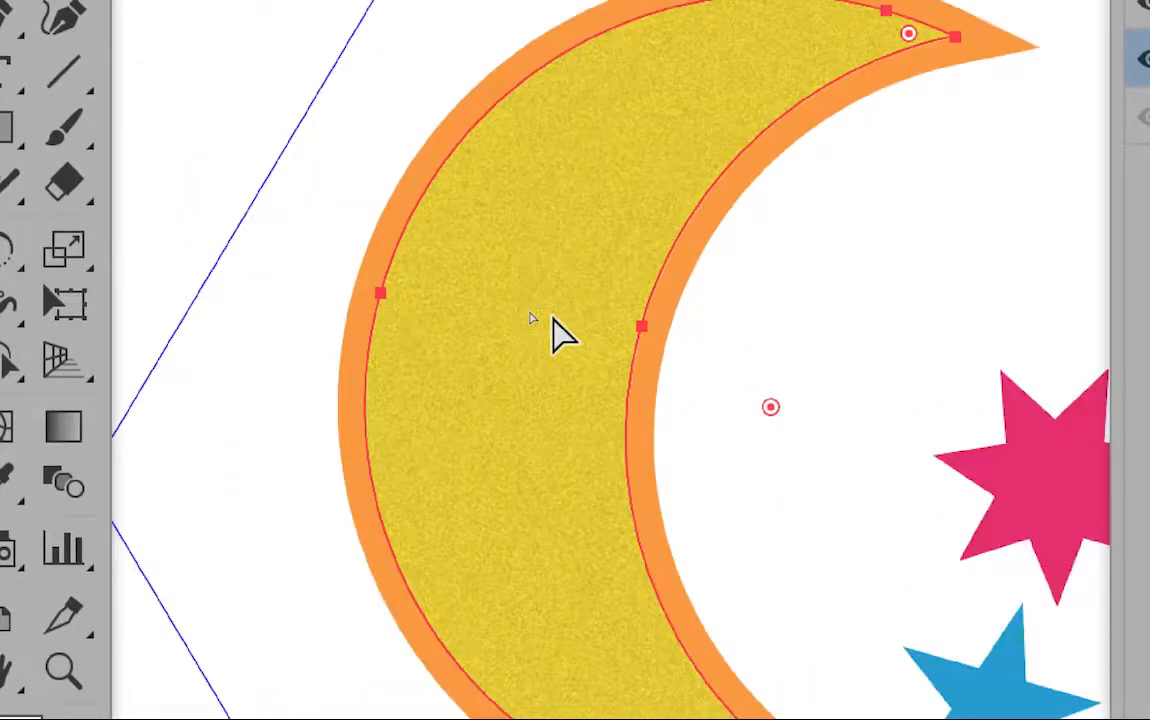
{"action": "scroll", "coordinate": [588, 347], "scroll_direction": "down", "scroll_amount": 1}
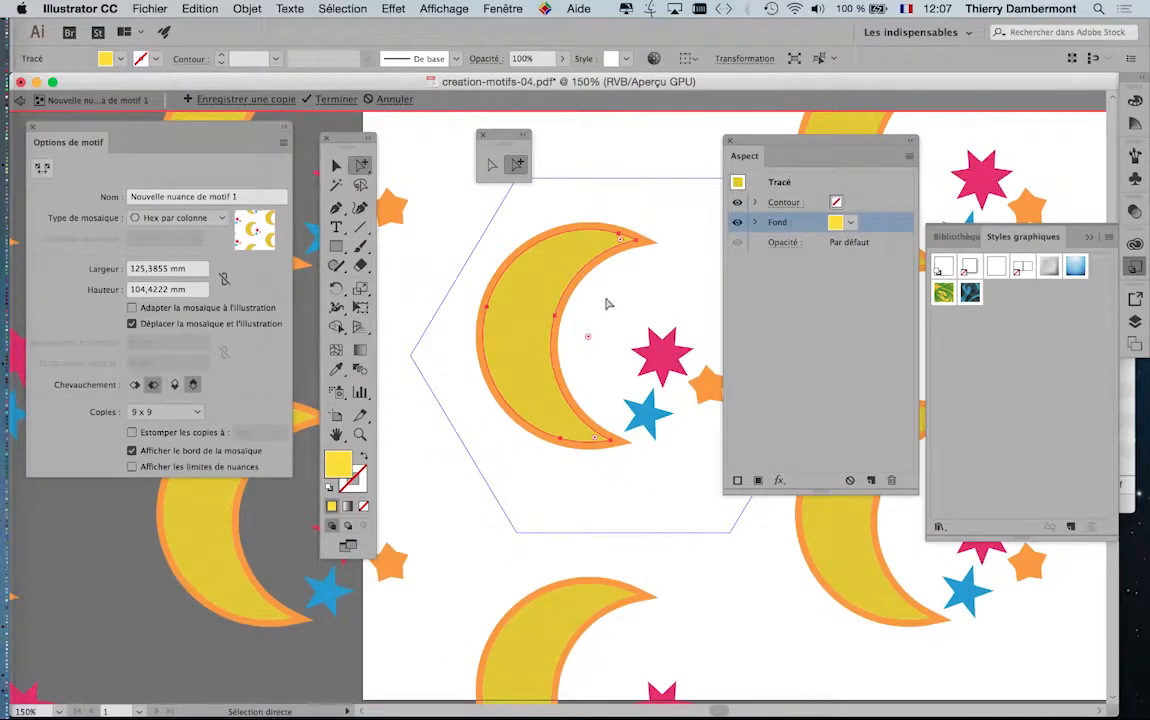
{"action": "scroll", "coordinate": [605, 303], "scroll_direction": "up", "scroll_amount": 1}
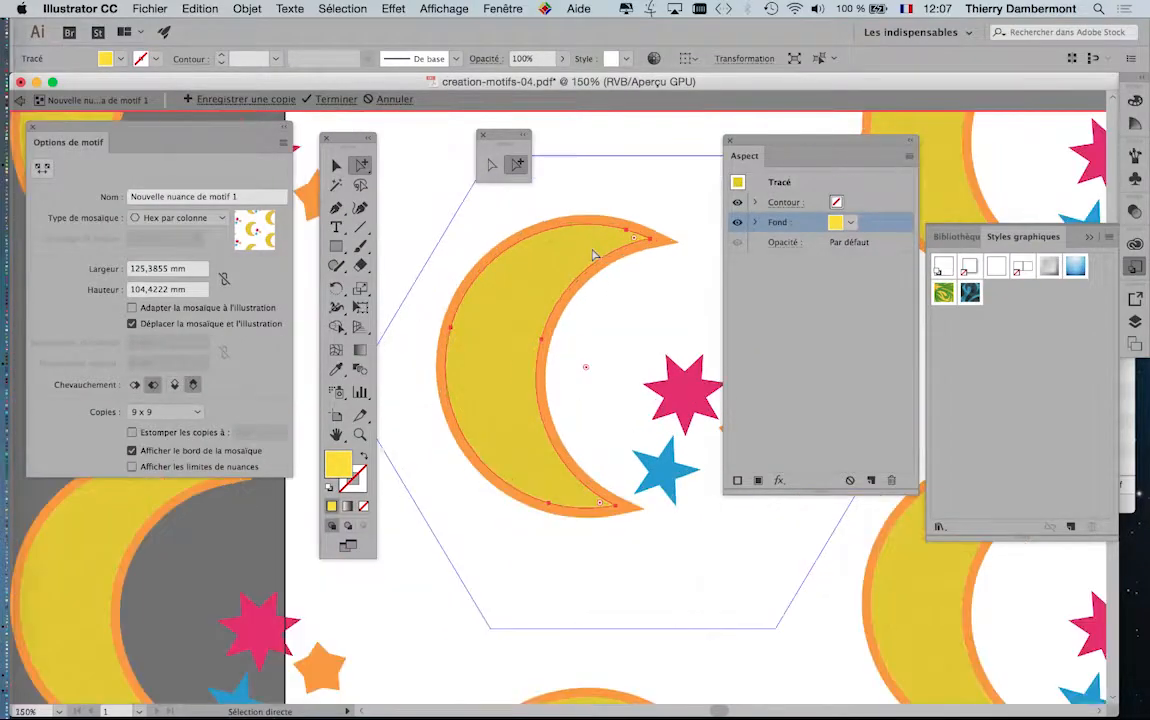
{"action": "left_click", "coordinate": [577, 152]}
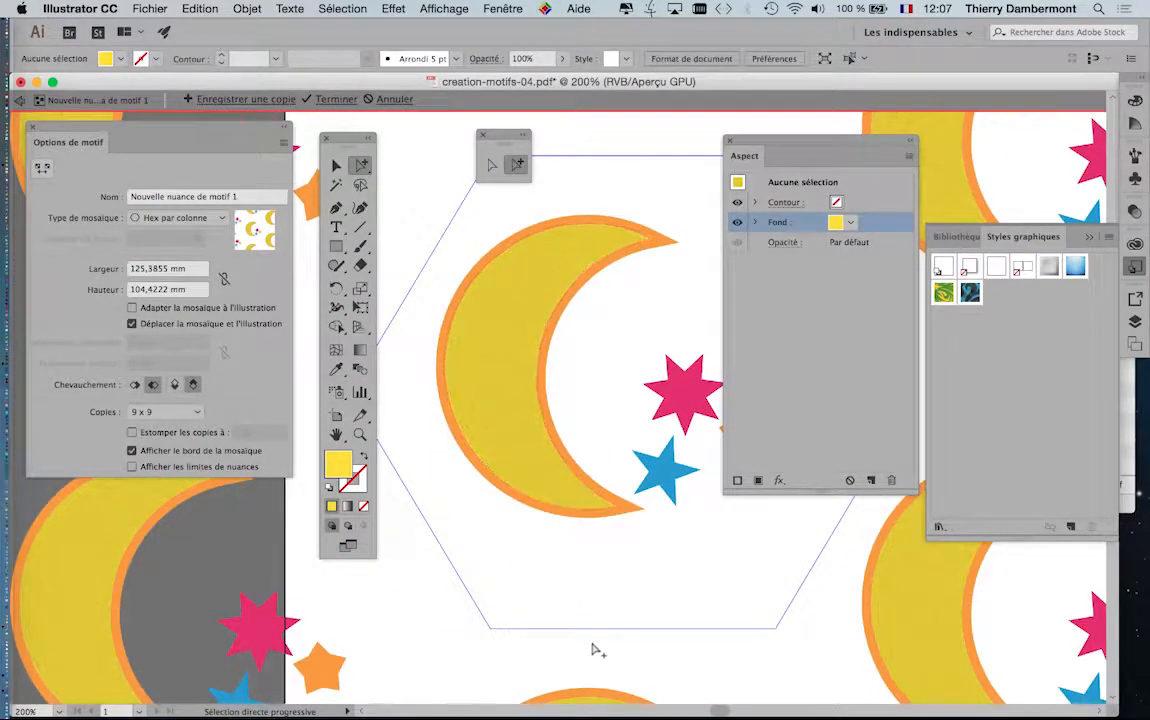